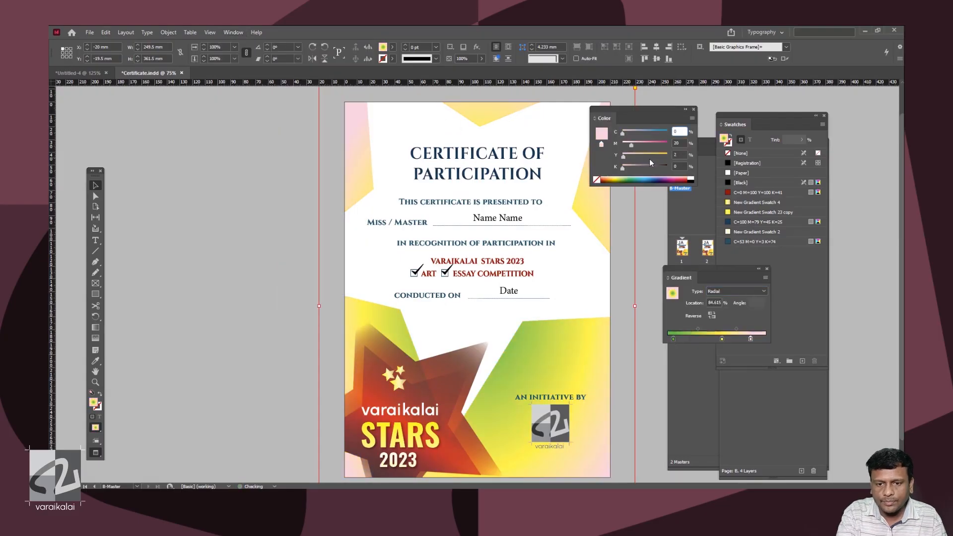
Adjust the magenta amount of the pink stop in the certificate background's radial gradient
left_click_drag(660, 134, 646, 135)
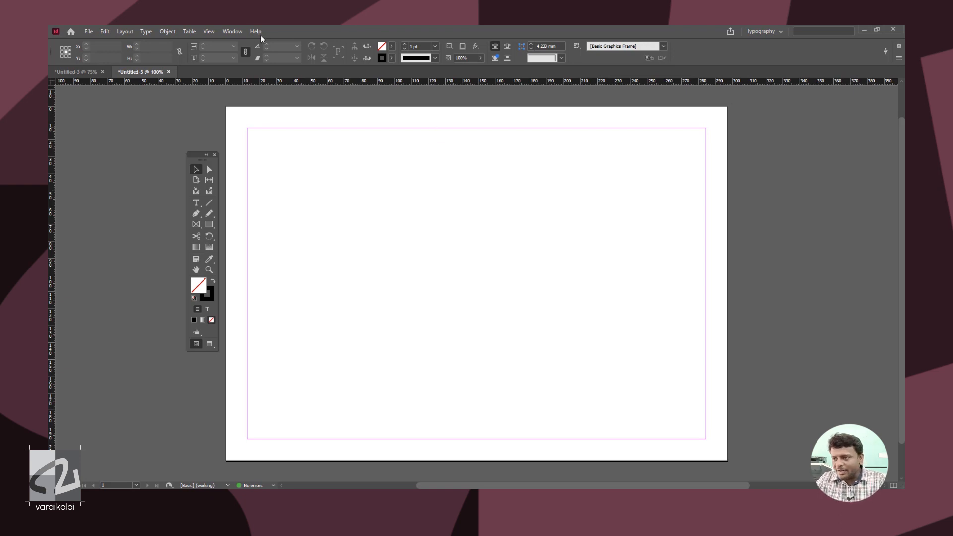
Display the Color and Gradient panels in the workspace
left_click(232, 31)
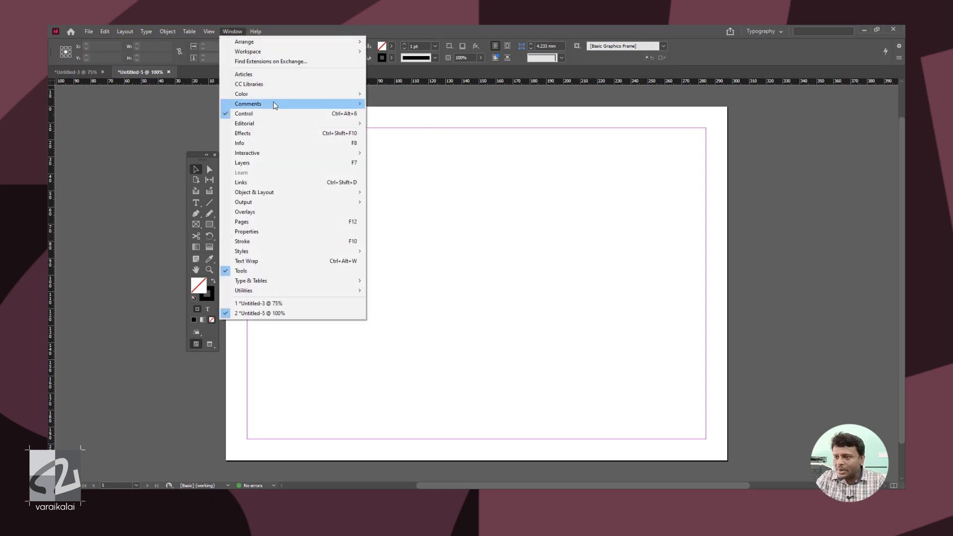
mouse_move(277, 94)
left_click(383, 104)
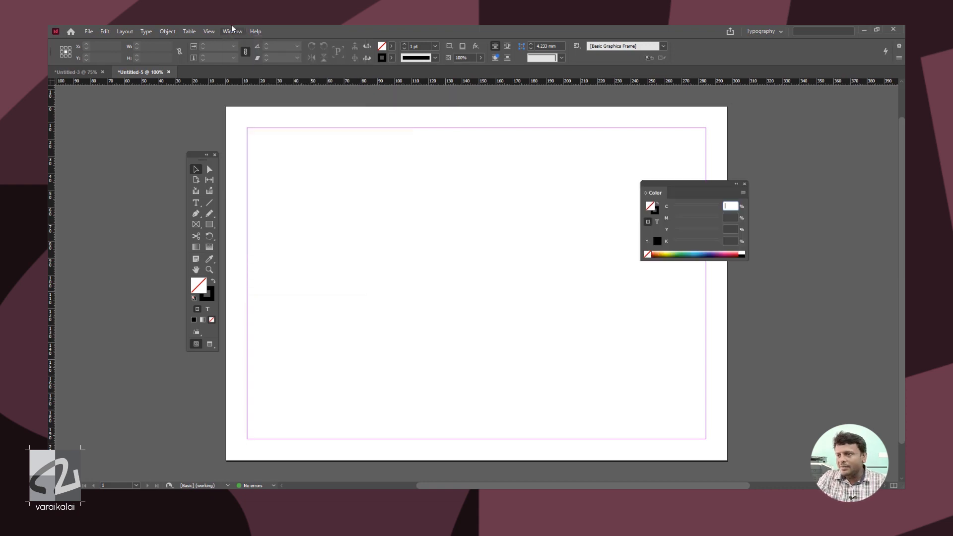
left_click(232, 31)
mouse_move(278, 95)
left_click(420, 118)
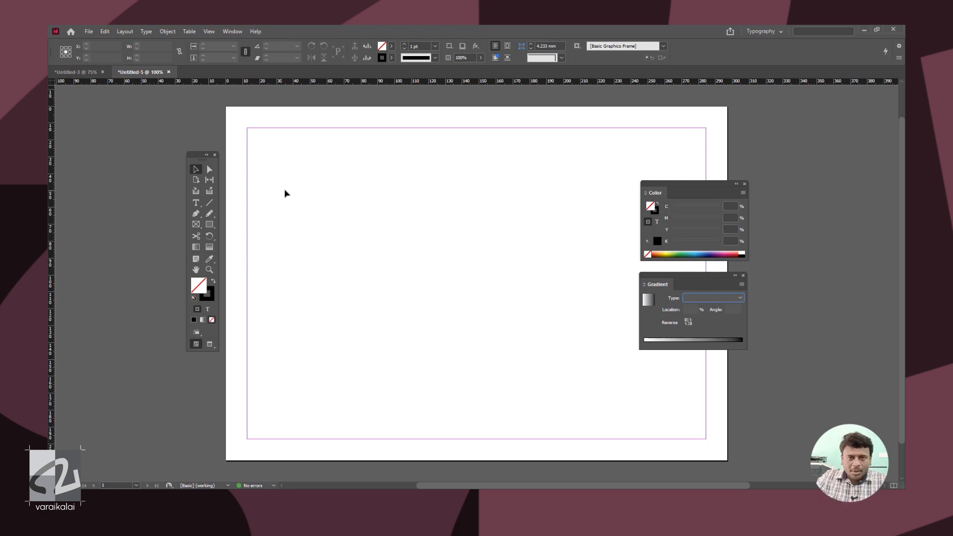
Draw a rectangle about 142.5 mm wide and 120.7 mm high on the page and keep it selected
left_click(210, 224)
left_click_drag(291, 182, 531, 384)
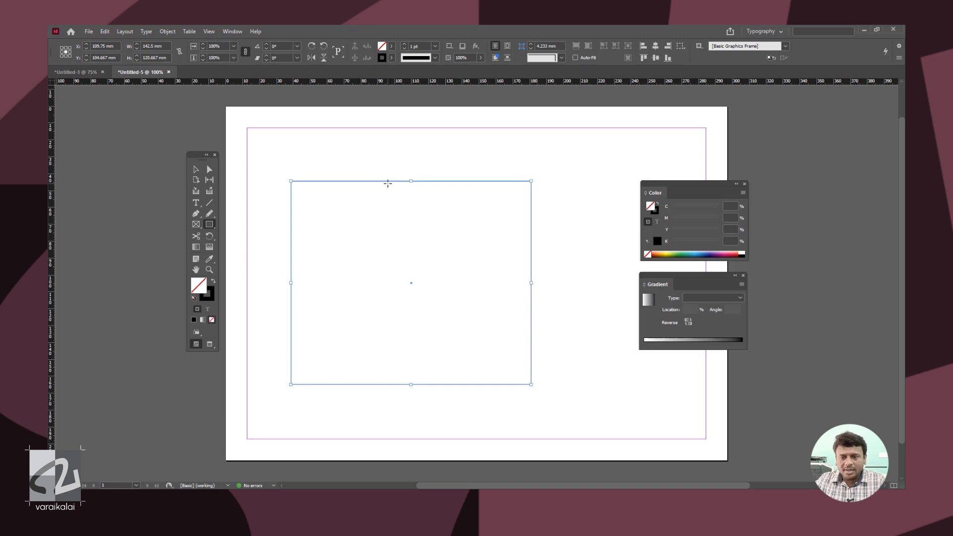
key("v")
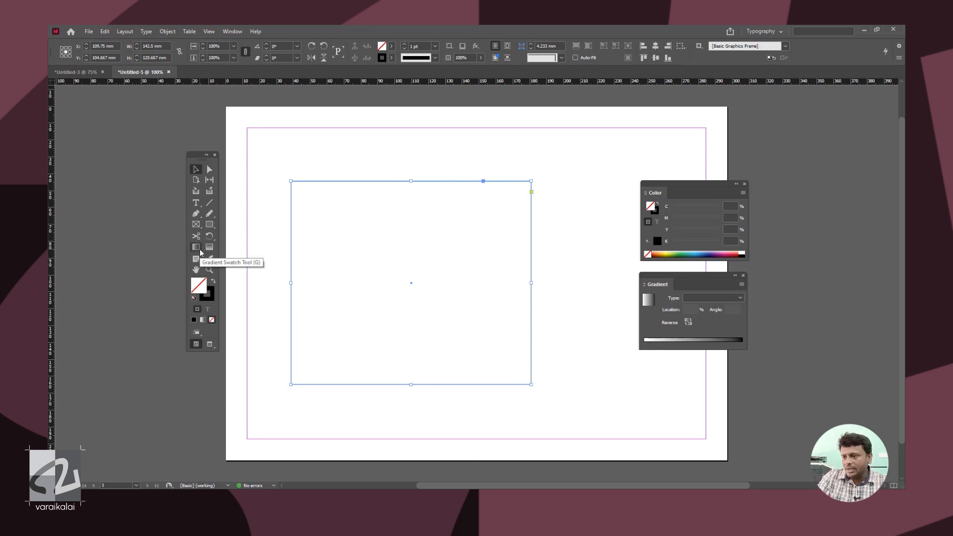
Try a diagonal gradient across the rectangle with the Gradient Swatch tool and undo it
left_click(195, 247)
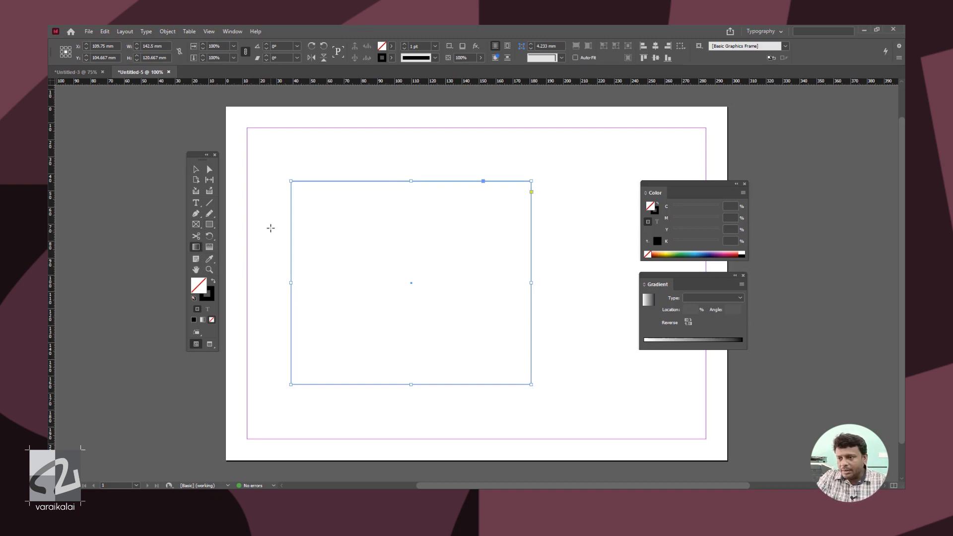
left_click_drag(362, 238, 530, 350)
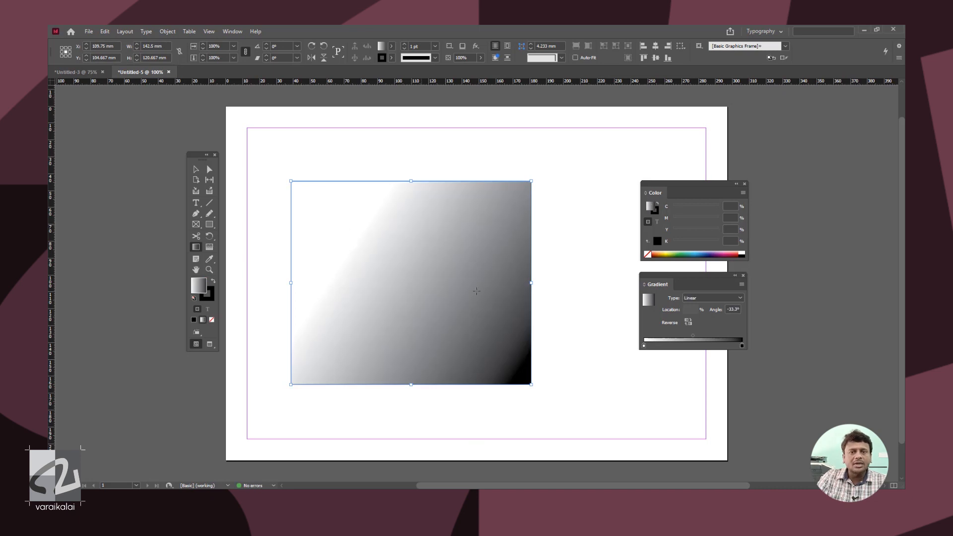
key("ctrl+z")
Fill the rectangle with the default white-to-black linear gradient and select its white start stop at location 0%
key("v")
left_click_drag(261, 157, 341, 237)
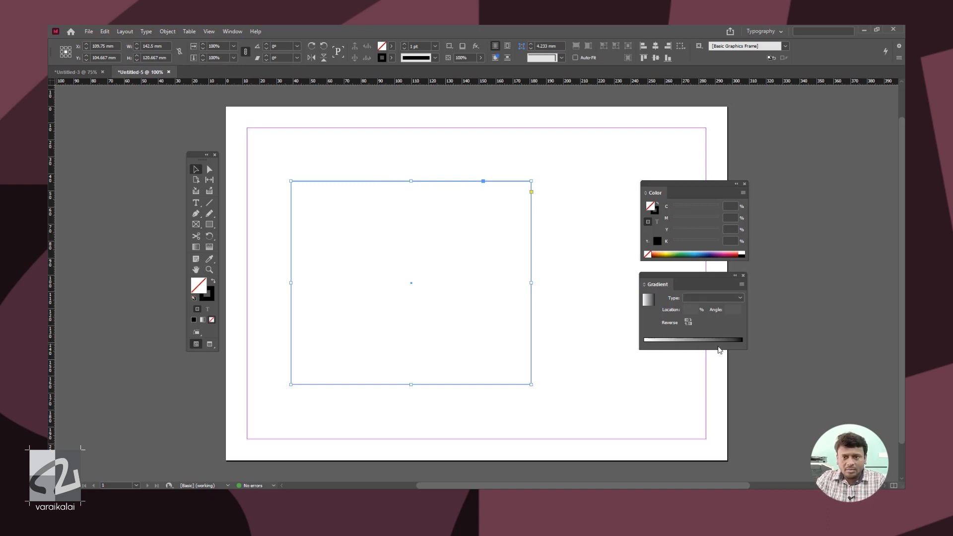
left_click(695, 340)
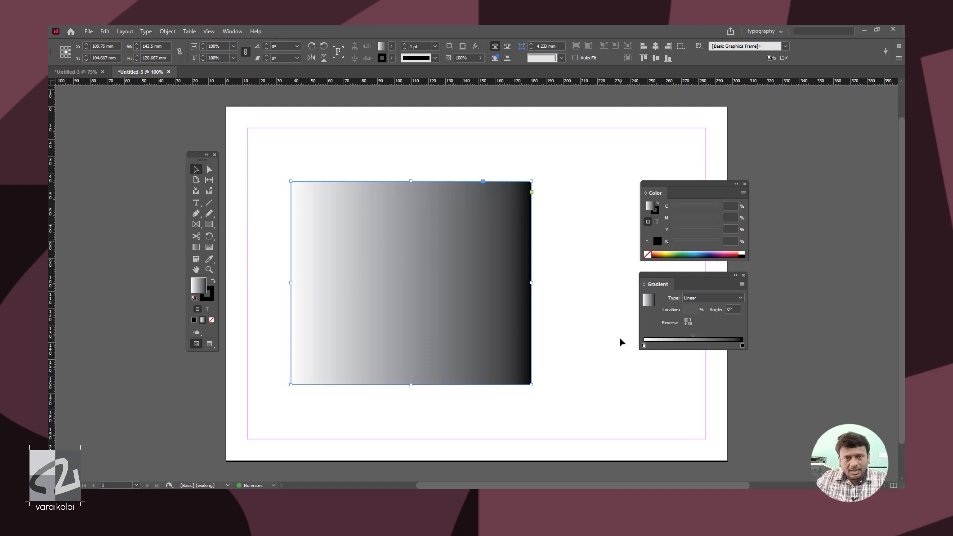
left_click(643, 346)
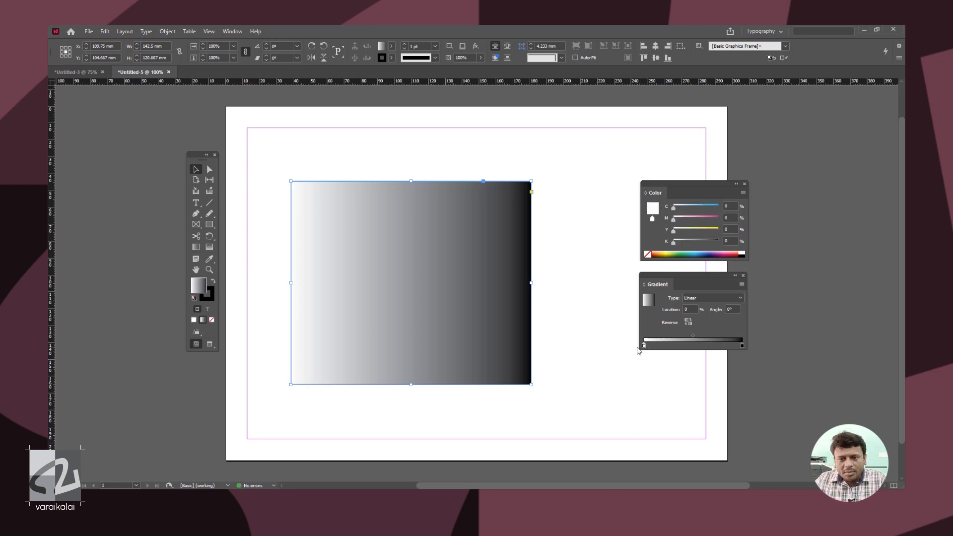
left_click(742, 345)
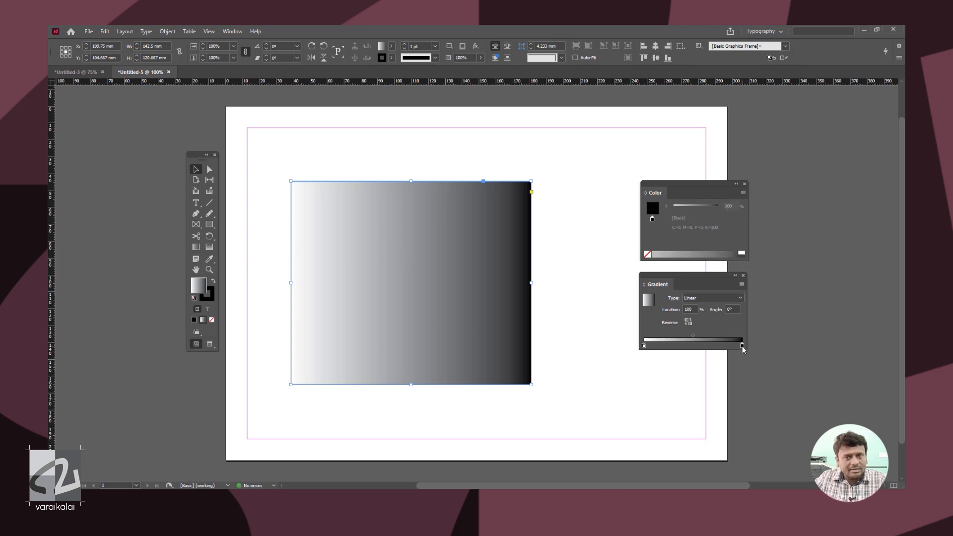
left_click(644, 346)
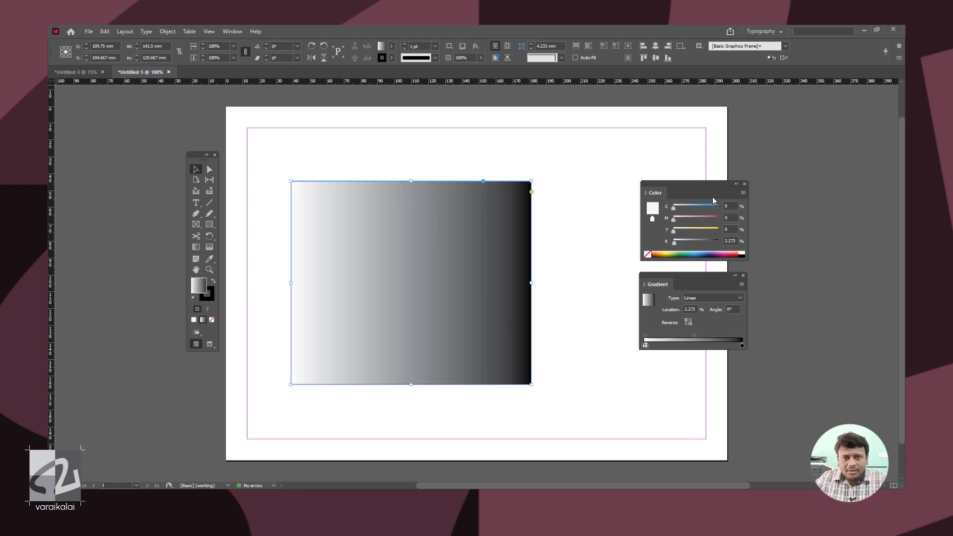
left_click_drag(645, 346, 643, 345)
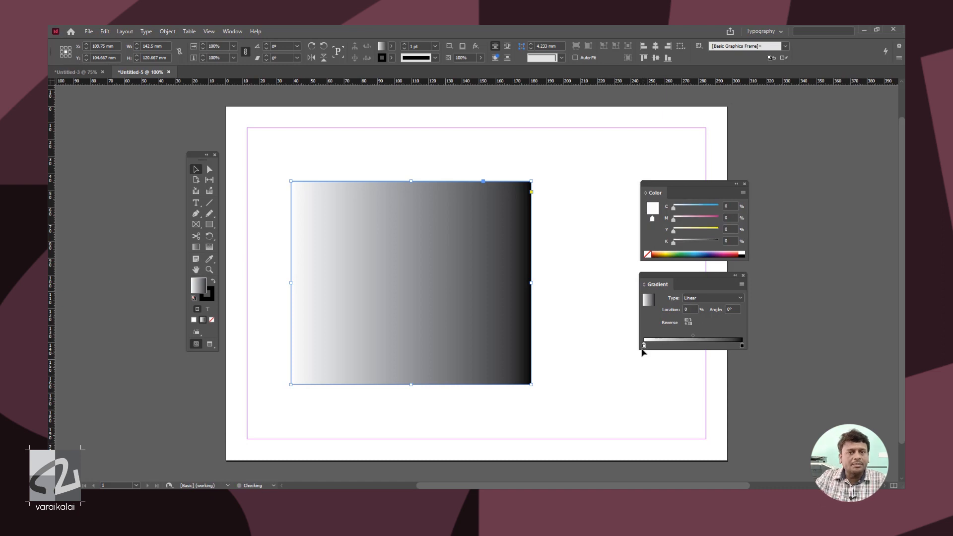
Recolour the gradient's start stop light blue, at C 87, M 0, Y 14, K 0
left_click(698, 206)
left_click(708, 206)
left_click(704, 218)
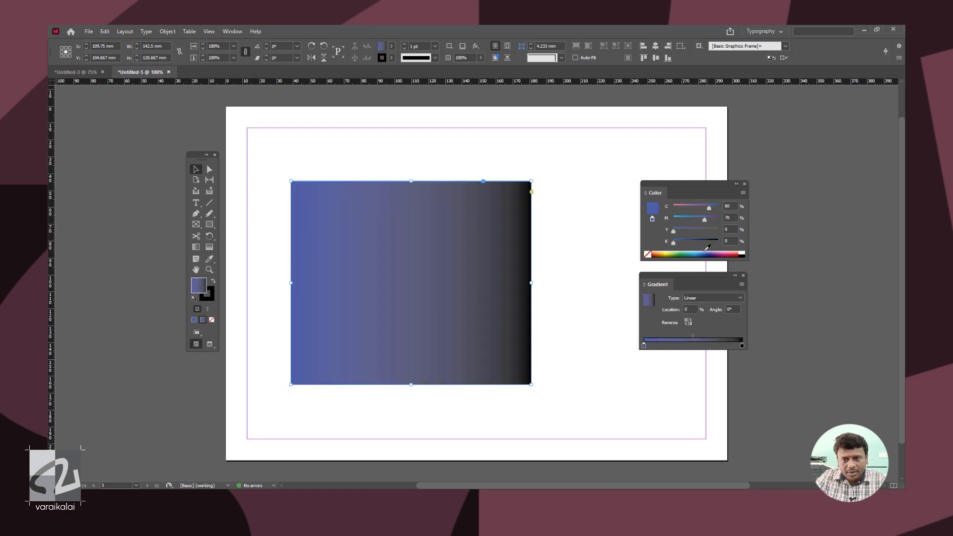
left_click(676, 255)
left_click(695, 254)
left_click(701, 254)
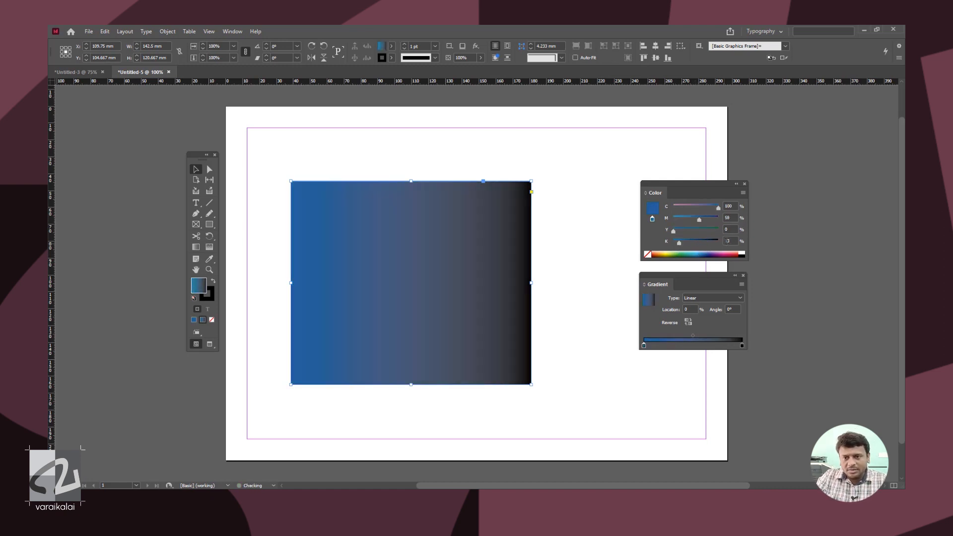
left_click(685, 253)
left_click(691, 252)
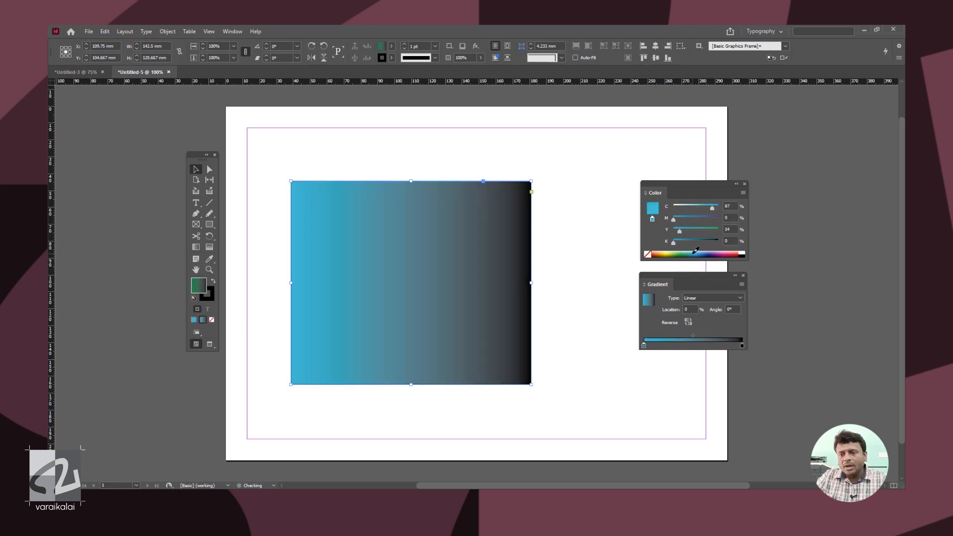
Switch the black end stop to CMYK colour and recolour it dark magenta, at C 13, M 100, Y 0, K 50
left_click(741, 346)
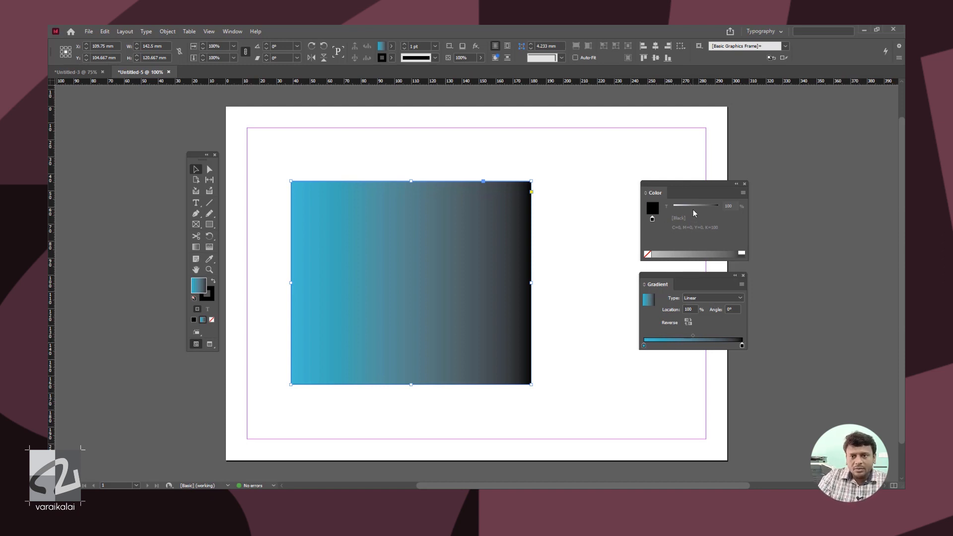
left_click(743, 193)
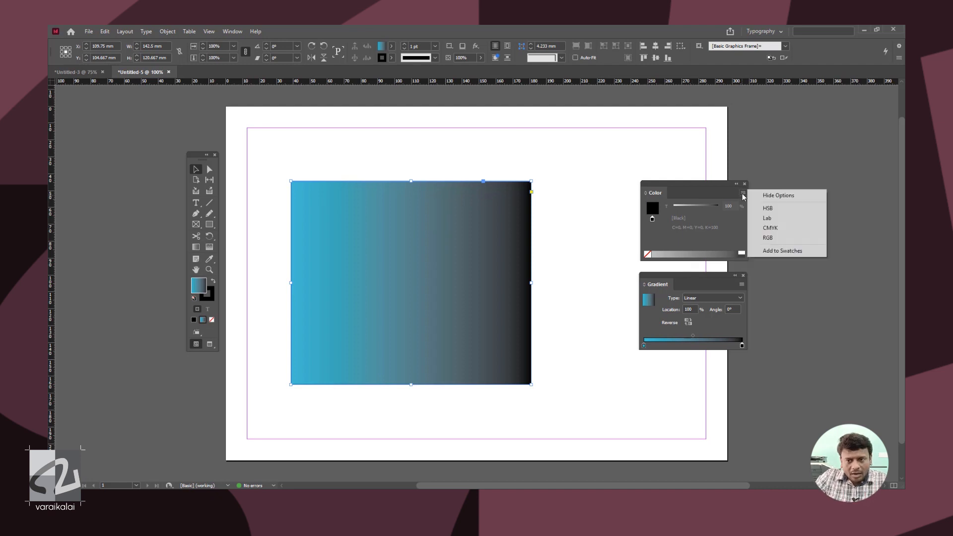
left_click(775, 231)
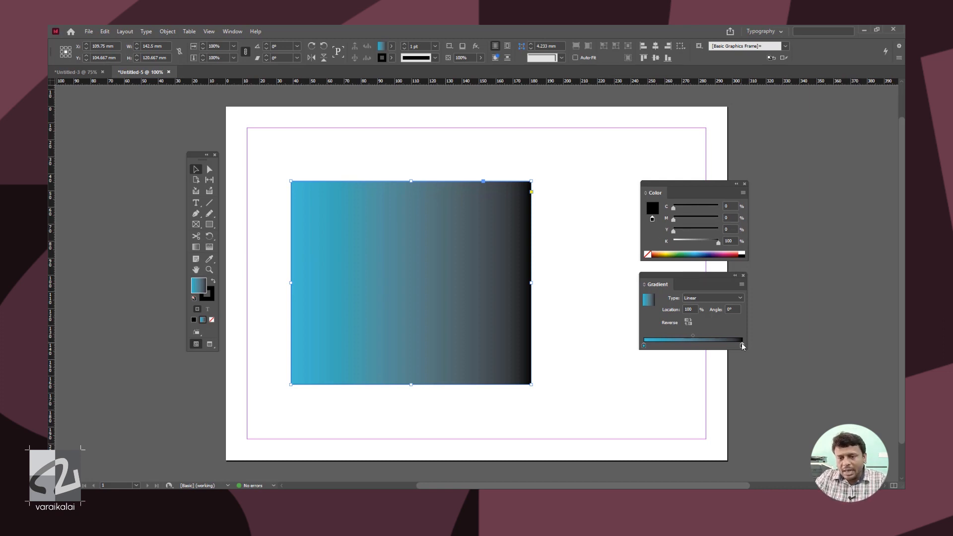
left_click(706, 255)
left_click(701, 255)
left_click(695, 256)
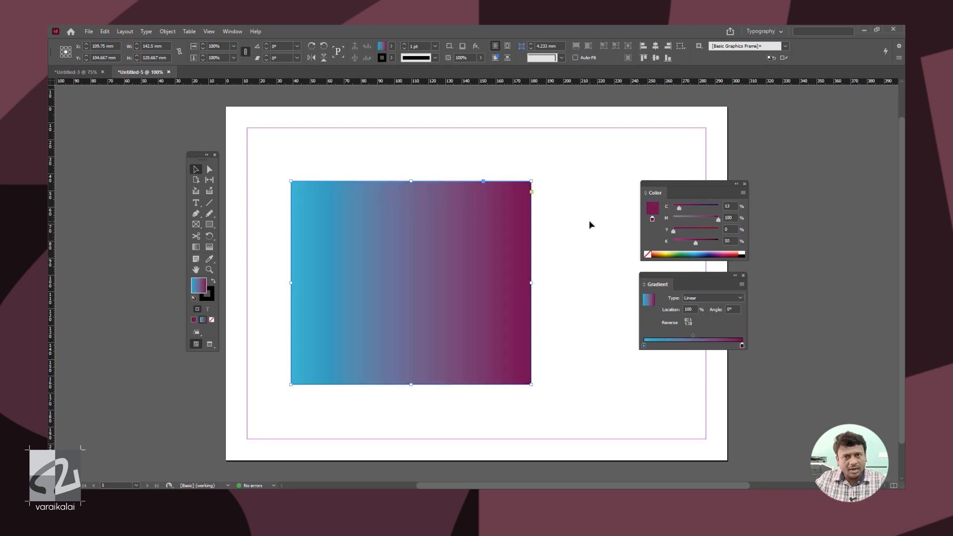
Set the start stop's yellow to 100% and add three intermediate gradient stops at about 19%, 49% and 77%
left_click(644, 346)
left_click_drag(708, 231, 721, 231)
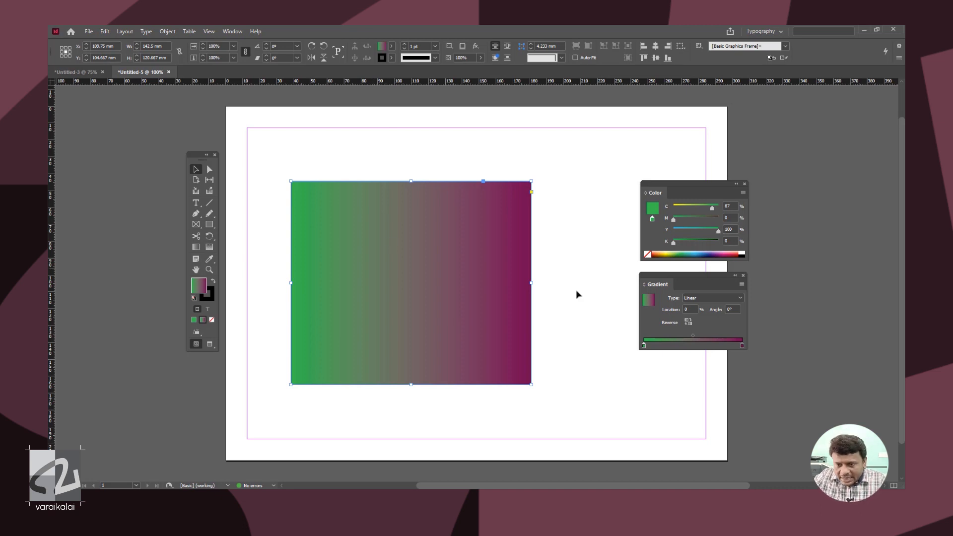
left_click(663, 346)
left_click(692, 346)
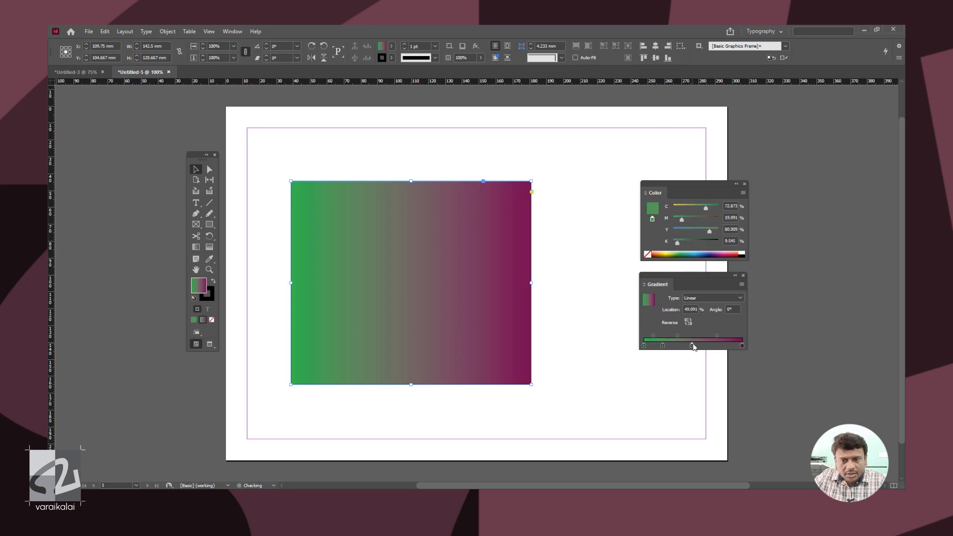
left_click(720, 346)
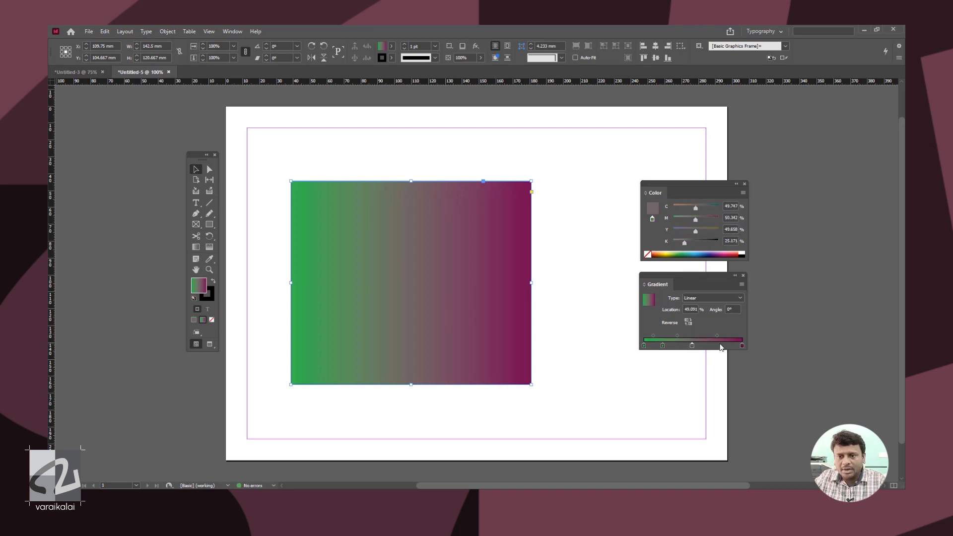
Recolour the intermediate stops: the first with cyan 0%, the second blue at C 87, M 16, Y 0, K 0, the third with yellow 100%
left_click(662, 346)
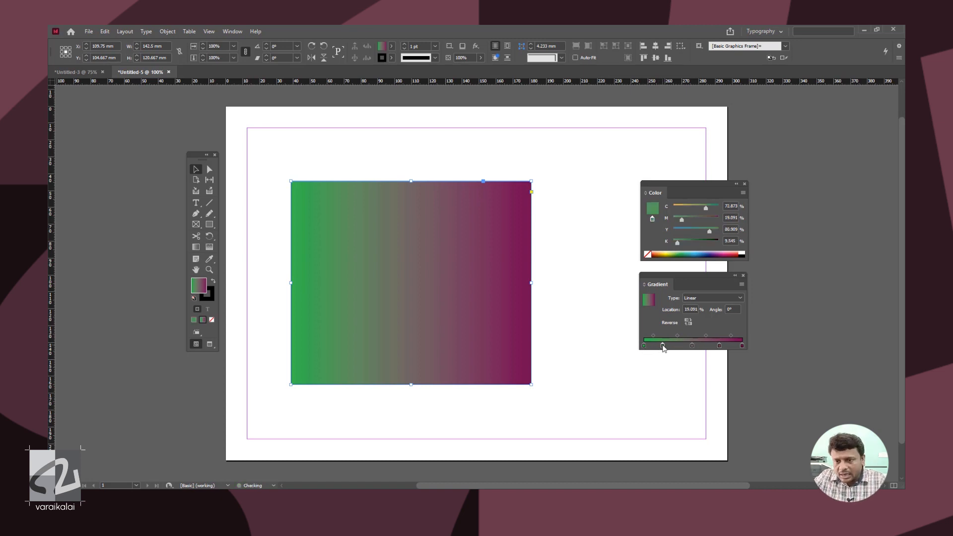
left_click_drag(687, 207, 636, 204)
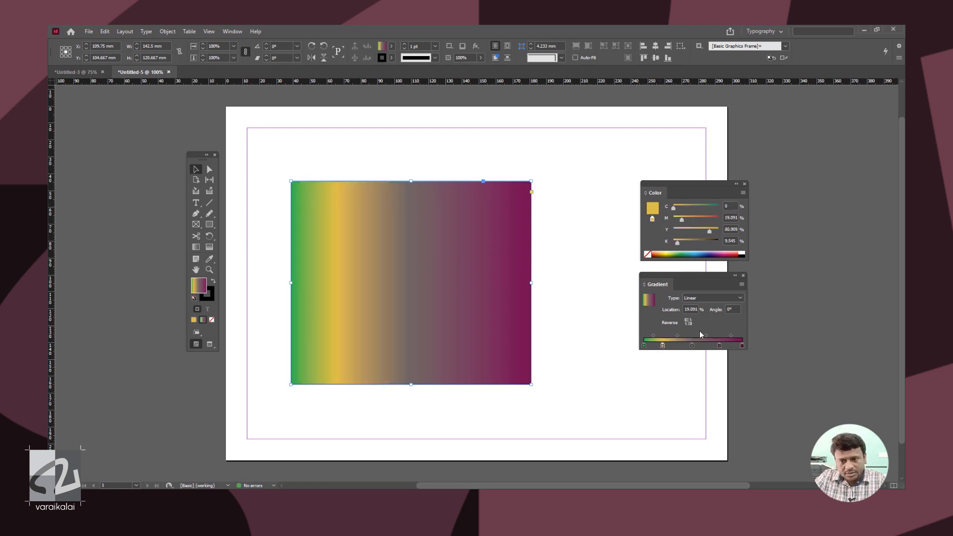
left_click(692, 346)
left_click(700, 254)
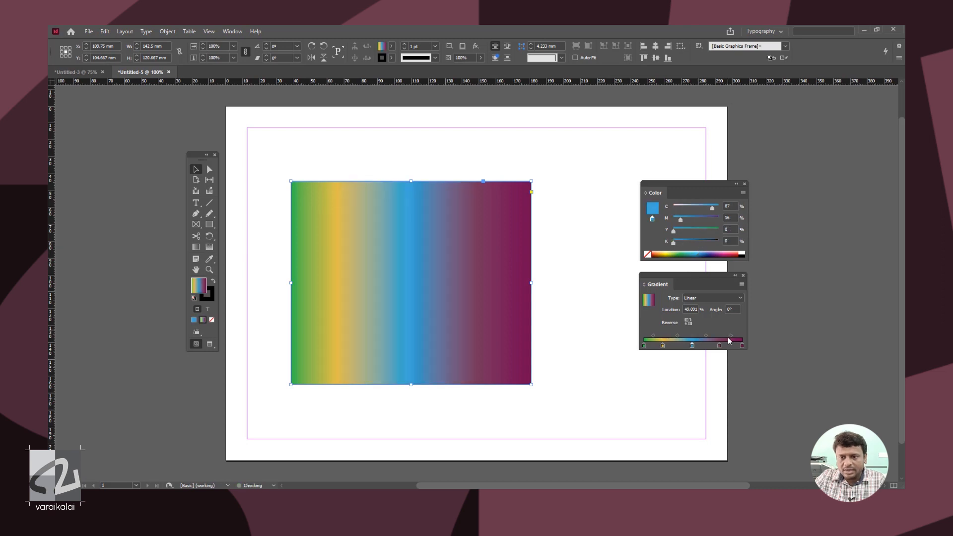
left_click(718, 345)
left_click_drag(683, 232, 759, 233)
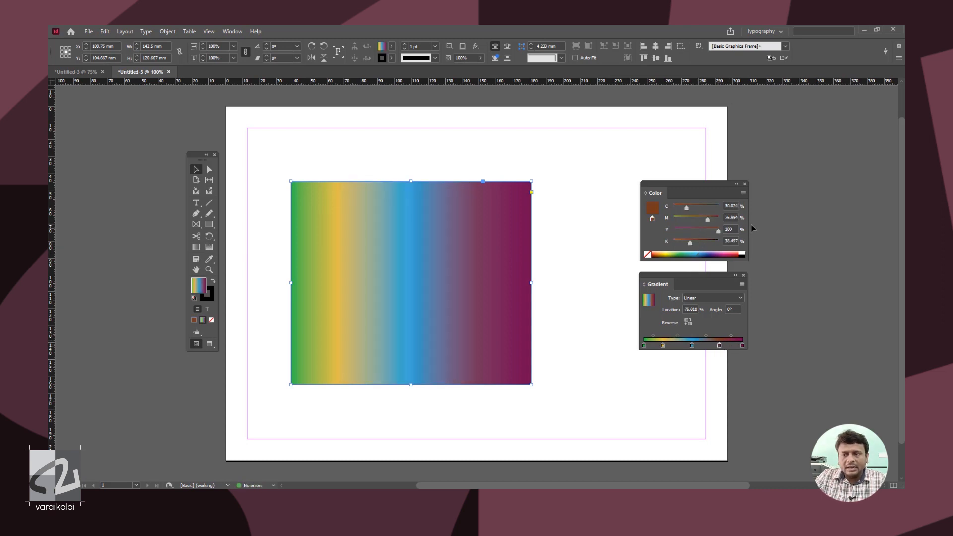
Move the yellow gradient stop to location 30%, keeping the green start stop at 0%
left_click_drag(645, 347, 671, 347)
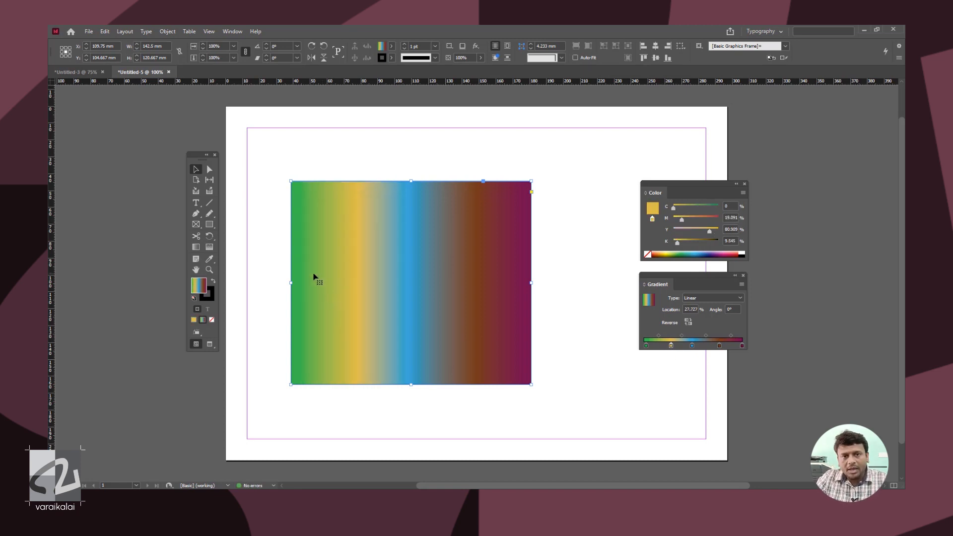
left_click(644, 346)
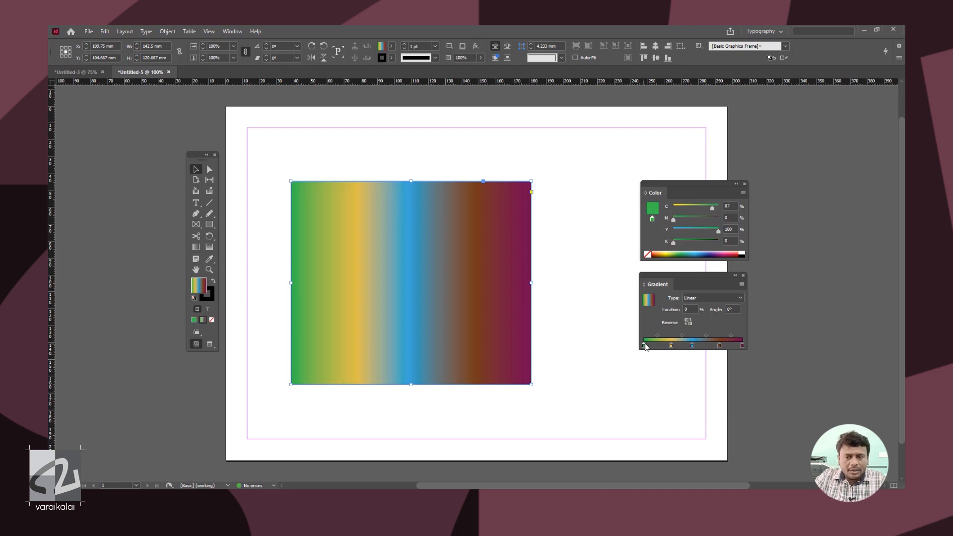
left_click_drag(670, 345, 674, 345)
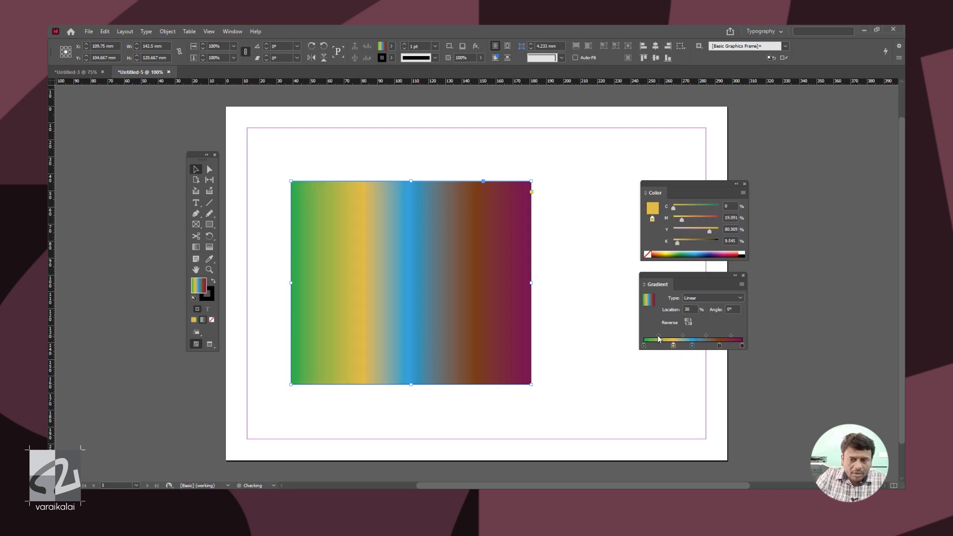
Shift the blend midpoint between the green and yellow stops to 77.273%, and settle it close to the green stop
left_click(658, 337)
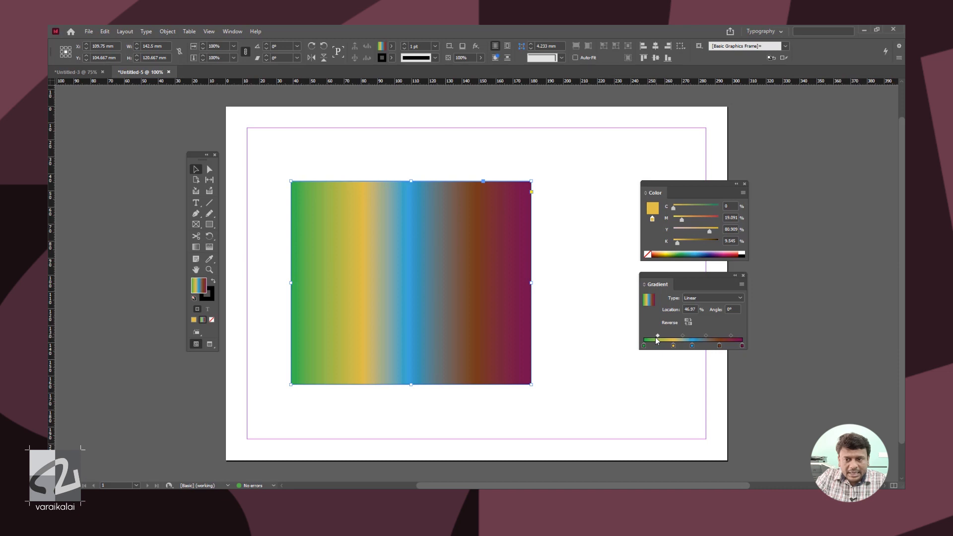
left_click_drag(657, 336, 666, 335)
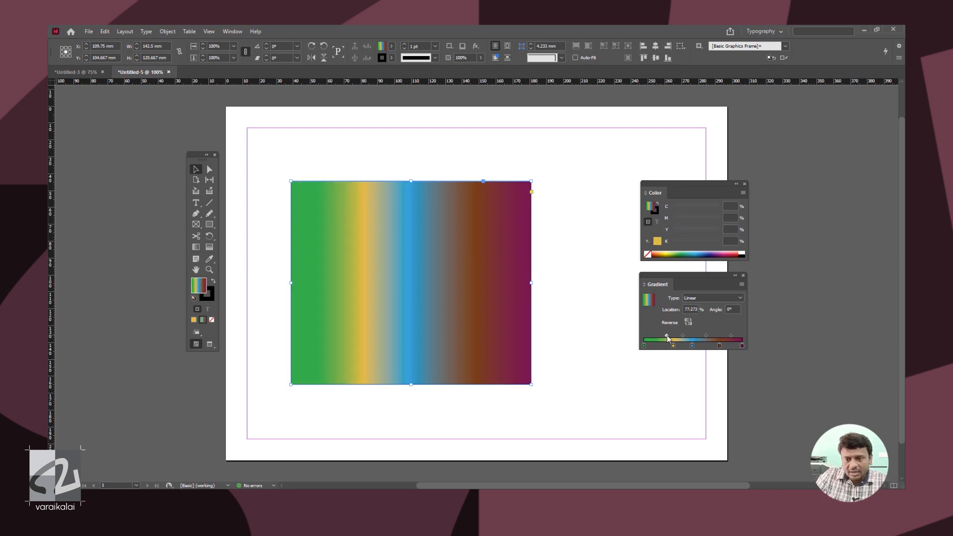
left_click_drag(666, 336, 659, 336)
left_click_drag(652, 337, 681, 335)
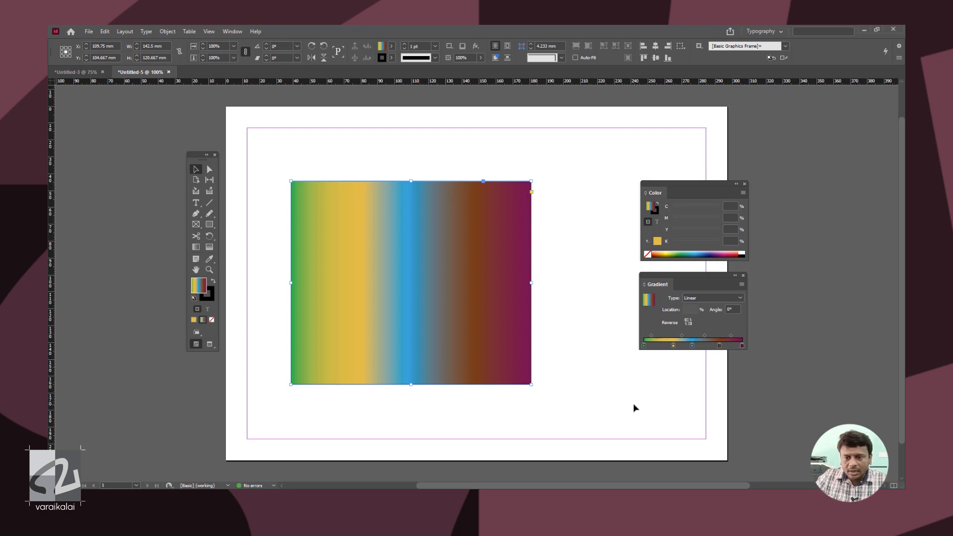
Remove the yellow, blue and brown intermediate gradient stops, and recolour the green start stop dark blue at C 100, M 30, Y 0, K 87
left_click_drag(673, 345, 675, 369)
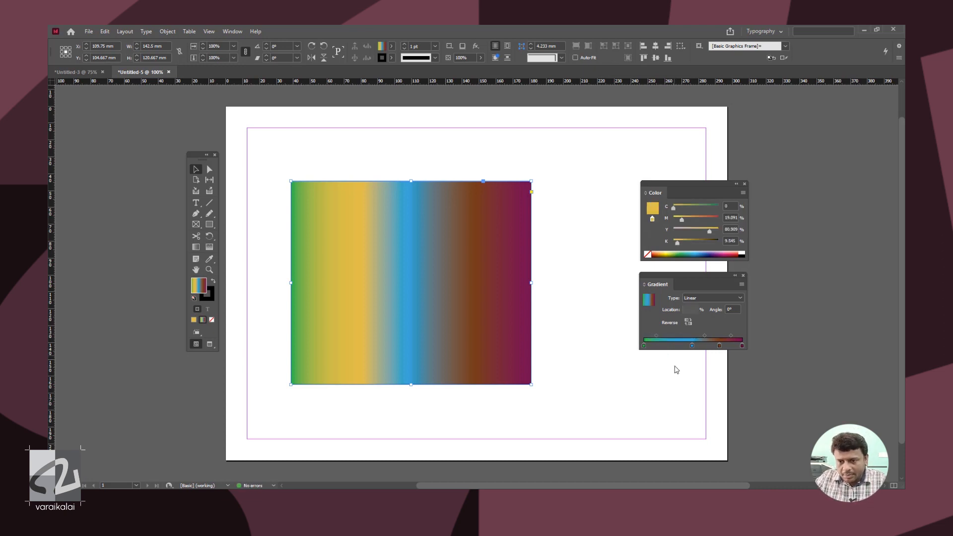
left_click_drag(719, 346, 716, 384)
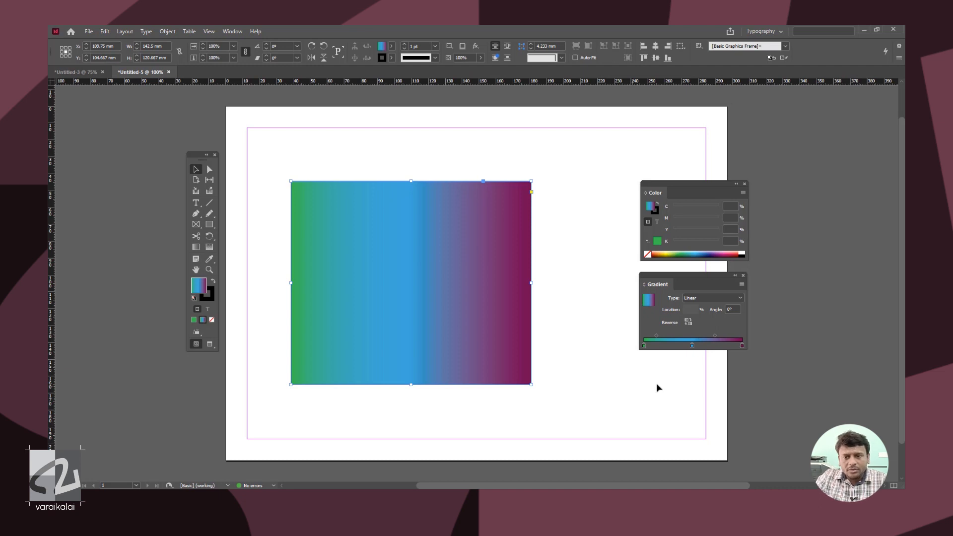
left_click_drag(692, 346, 696, 370)
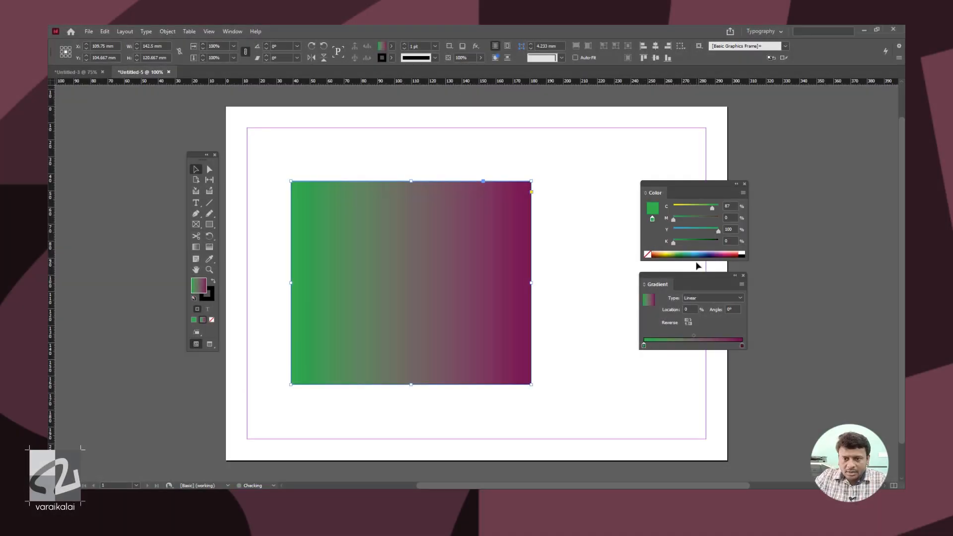
left_click(701, 250)
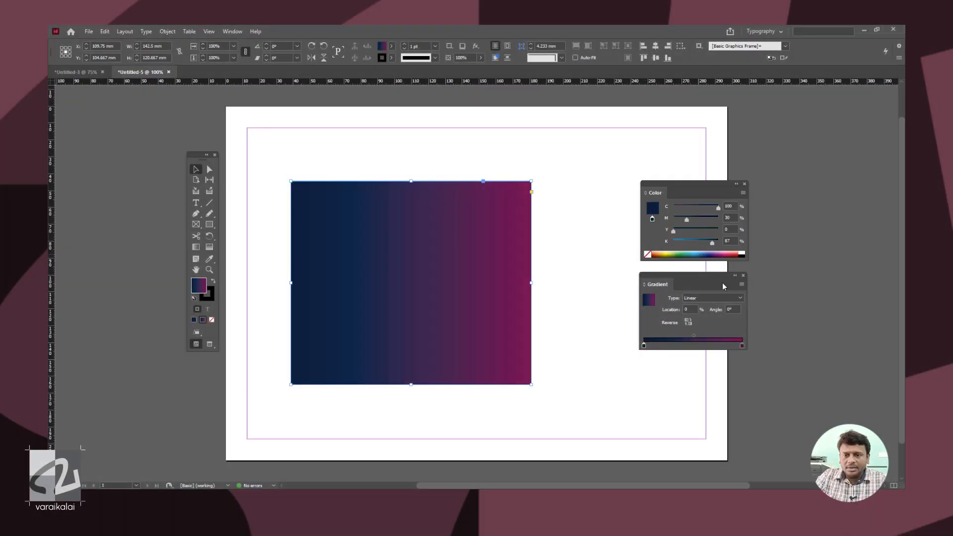
Set the linear gradient's angle to 90°, and change it to 45°
left_click(734, 309)
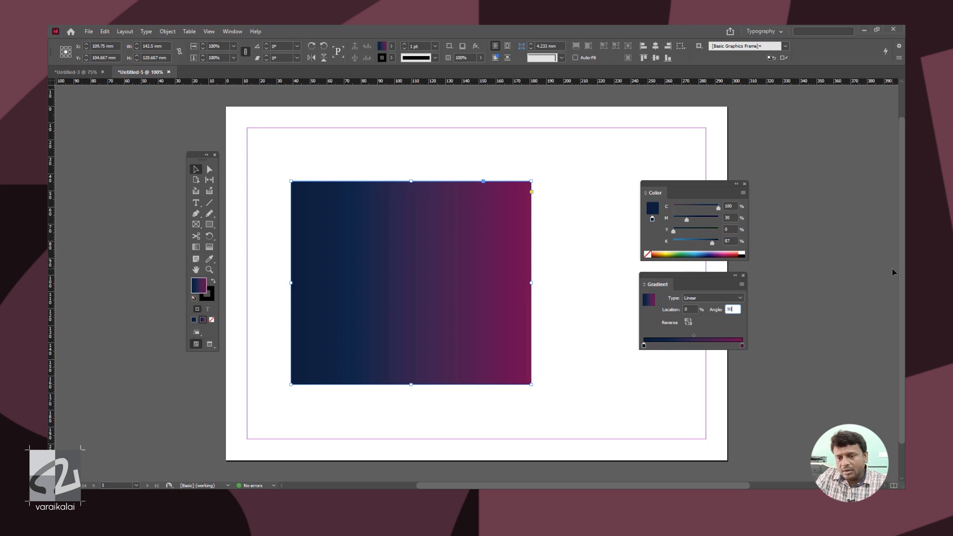
type("90")
key("Return")
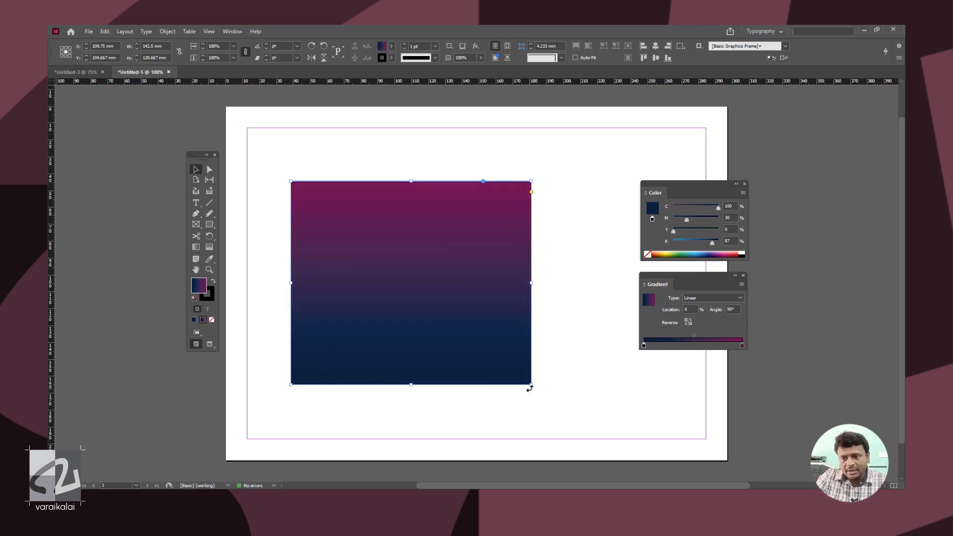
type("45")
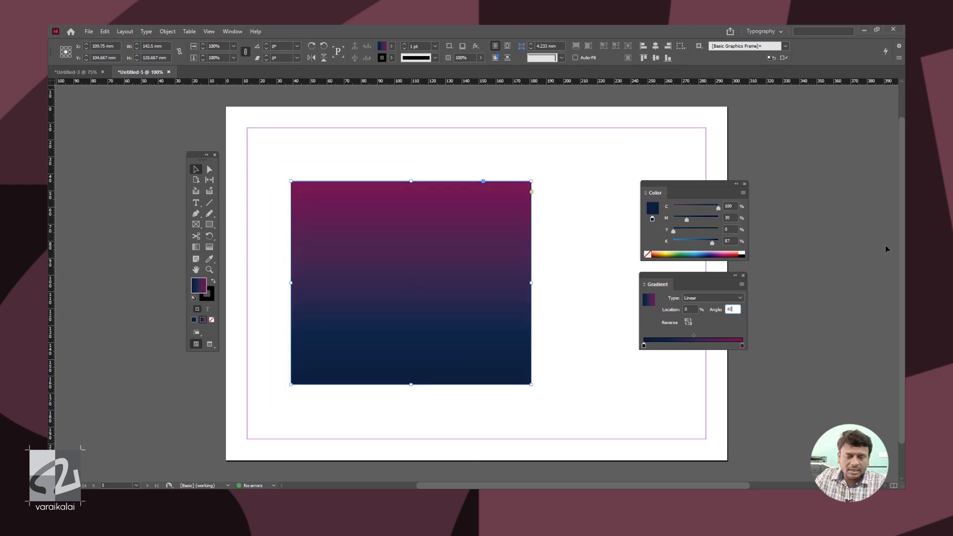
key("Return")
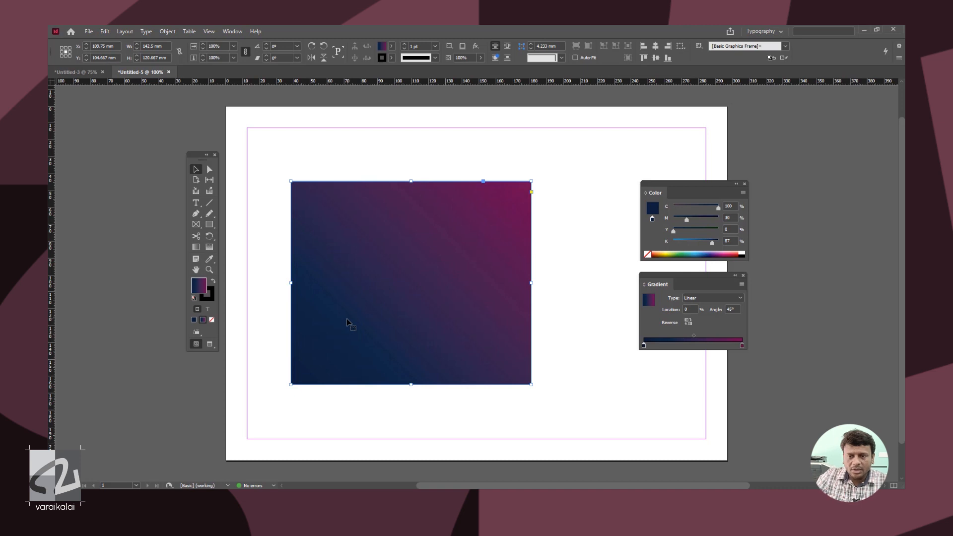
Recolour the end stop light blue, move the dark blue stop to location 27.727%, and reverse the gradient
left_click(742, 345)
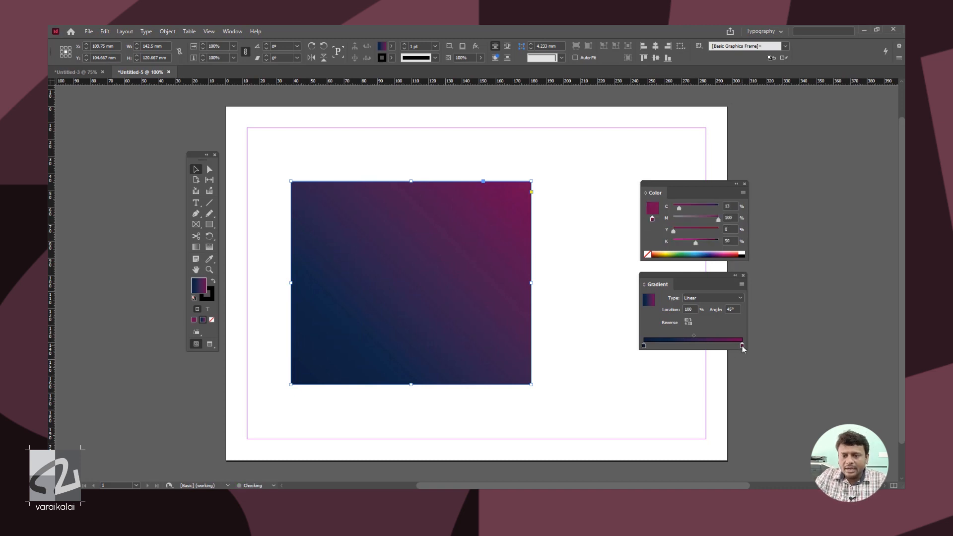
left_click(704, 253)
left_click_drag(643, 345, 671, 345)
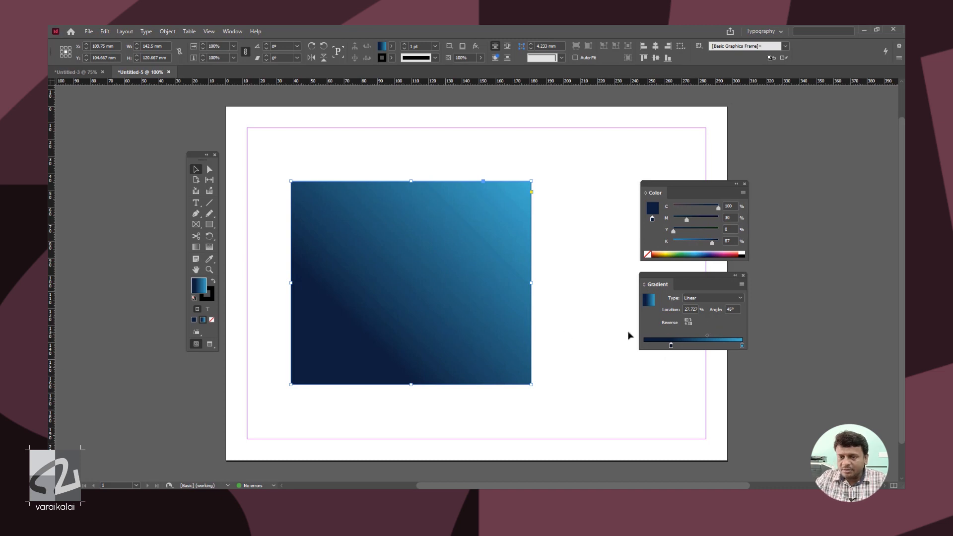
left_click(688, 322)
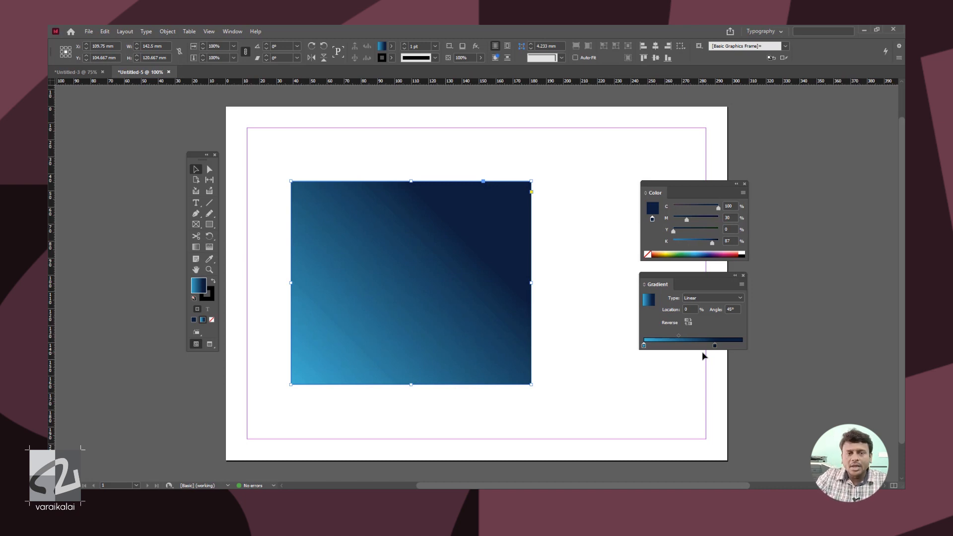
Set the gradient's angle to 0° and change its type to Radial
left_click(714, 310)
type("0")
key("Return")
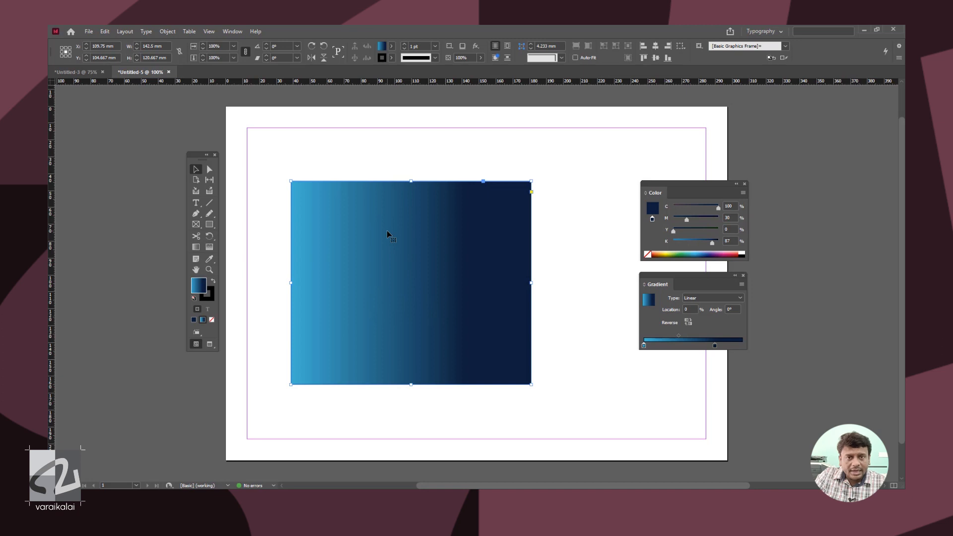
left_click(713, 317)
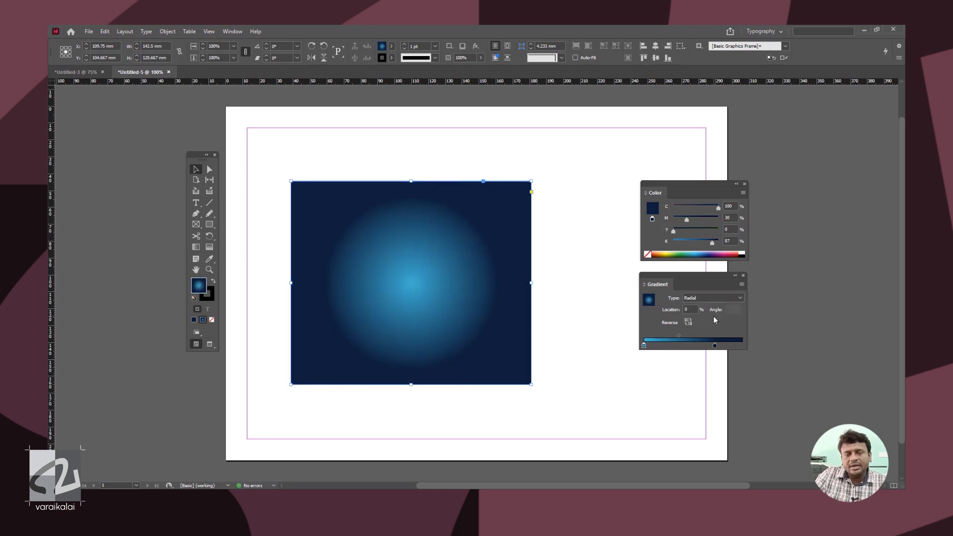
Adjust a stop's position on the radial gradient and try other stop colours from the colour spectrum
left_click_drag(652, 346, 672, 346)
left_click(700, 252)
left_click(713, 255)
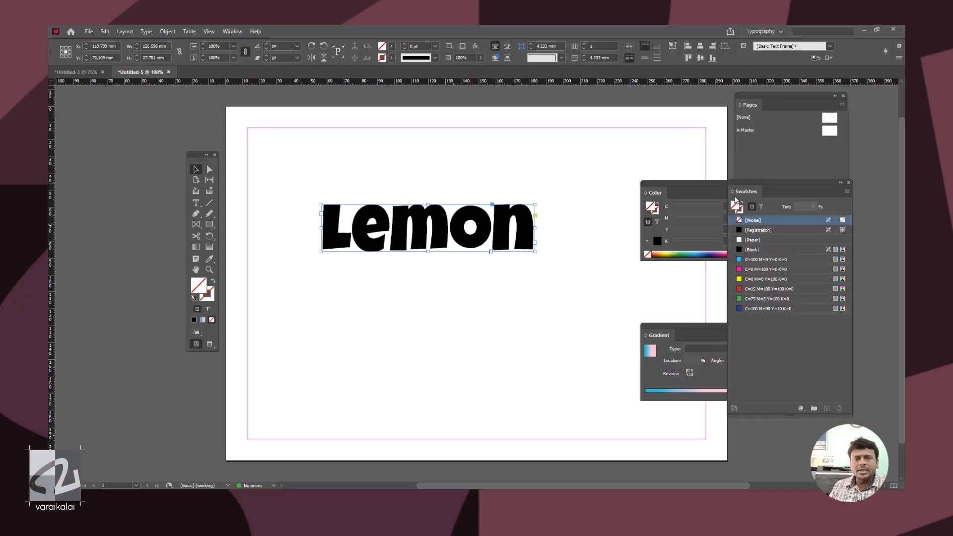
Move the Color and Gradient panels clear of Swatches and apply the blue-to-pink linear gradient to the letters of "Lemon"
left_click_drag(668, 191, 643, 187)
left_click(632, 222)
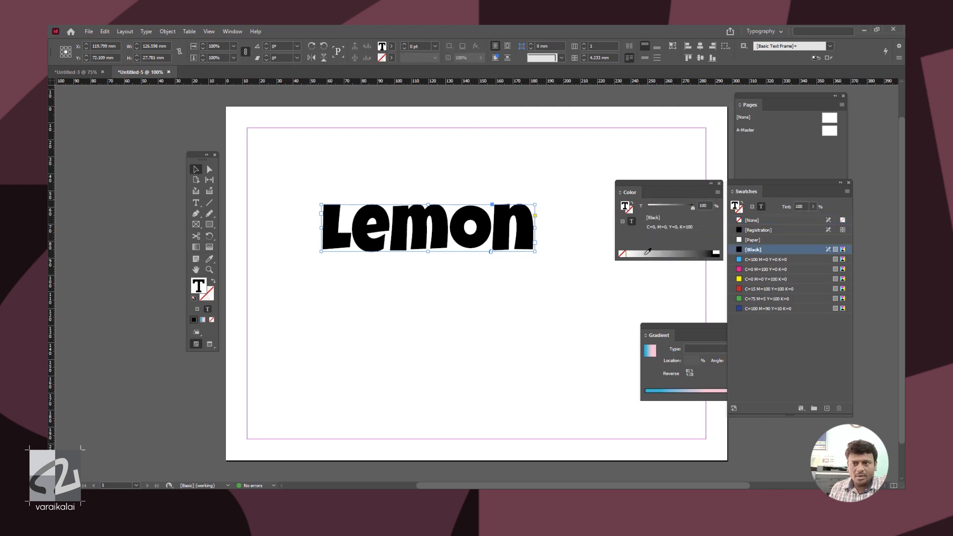
left_click_drag(677, 326, 633, 284)
left_click(641, 351)
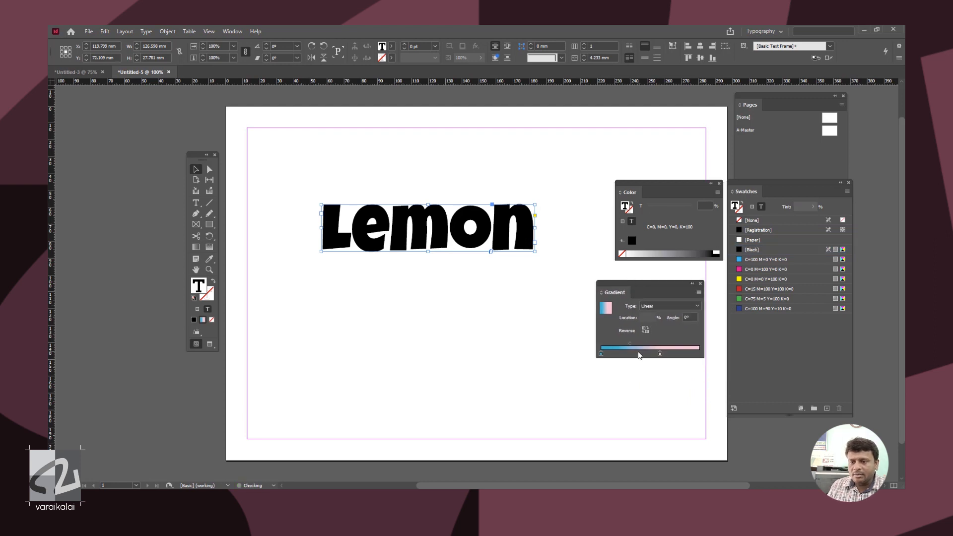
left_click(660, 353)
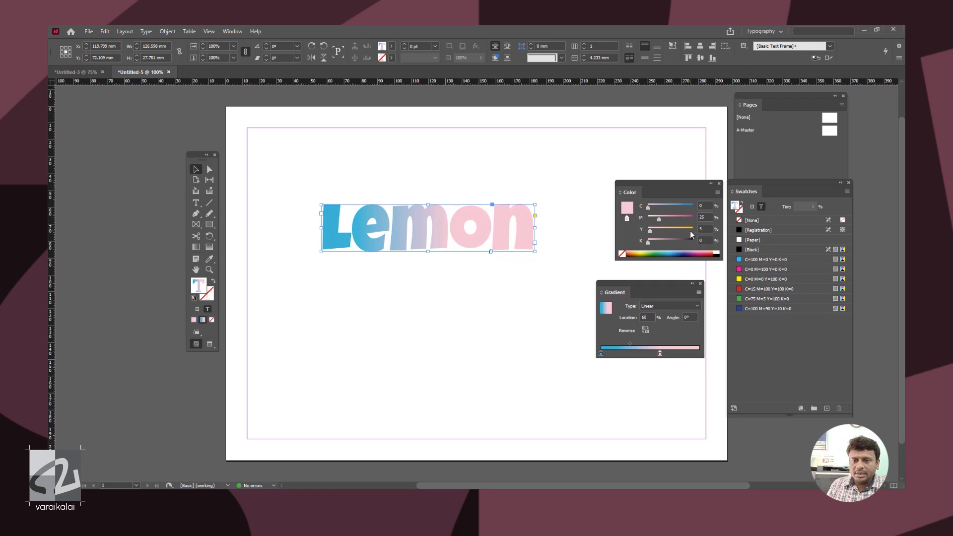
Recolour the text gradient's 60% stop orange-red and add a pink stop at about 87%
left_click(689, 231)
left_click(684, 217)
left_click(686, 353)
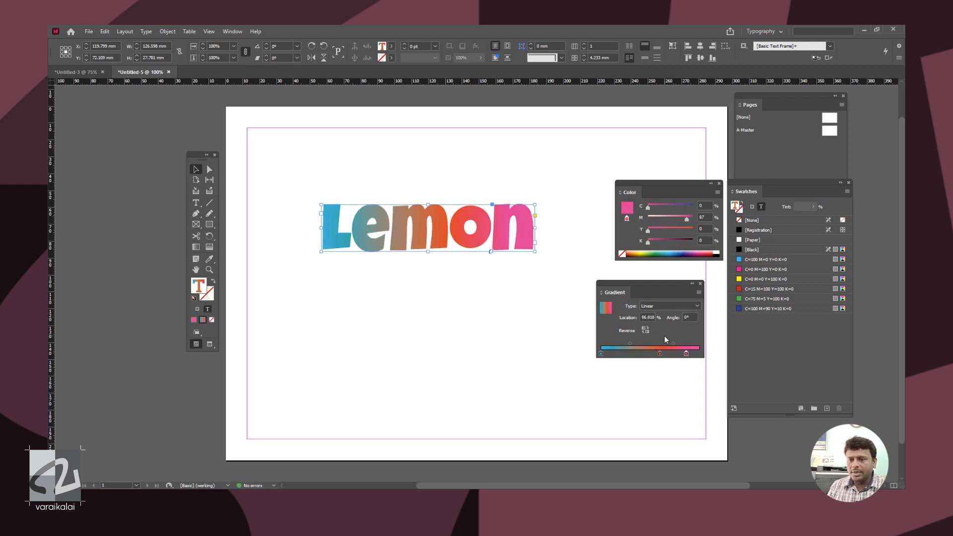
Add a gradient stop at about 24% and recolour it green with high cyan and yellow and no magenta
left_click(625, 354)
left_click(690, 230)
left_click(647, 217)
left_click(687, 206)
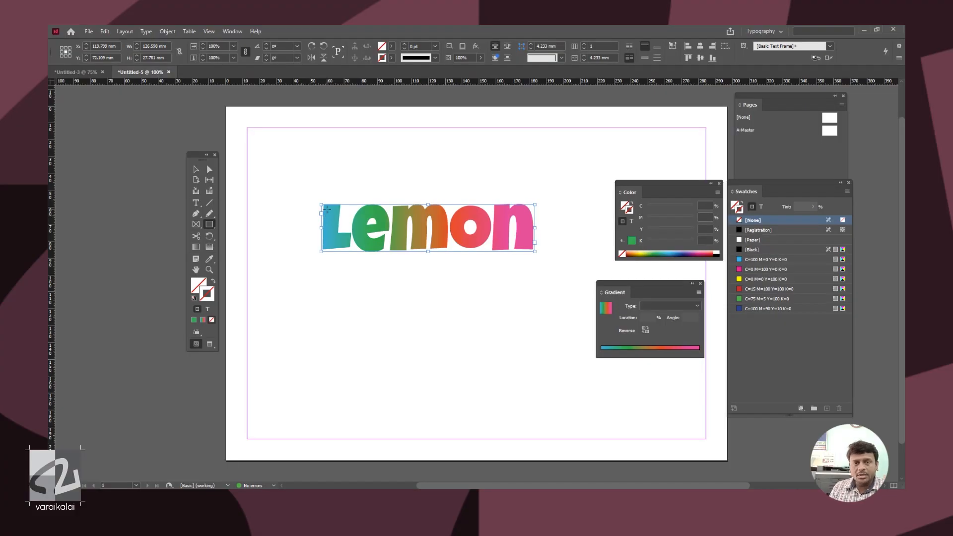
Draw a rectangle about 85 × 52 mm below the text, with a 50 pt stroke coloured by the multi-colour gradient
mouse_move(367, 293)
left_mouse_down()
mouse_move(469, 371)
mouse_move(511, 380)
left_mouse_up()
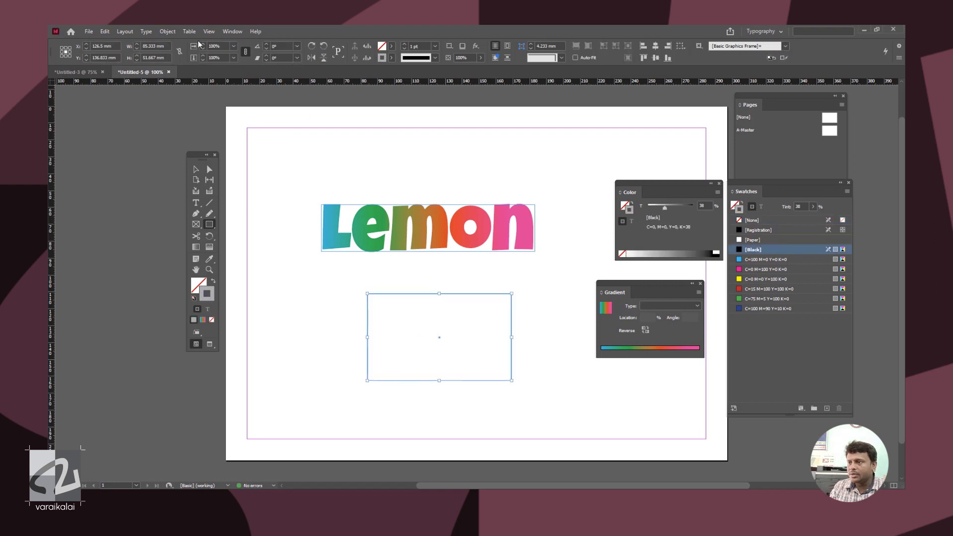
left_click(435, 46)
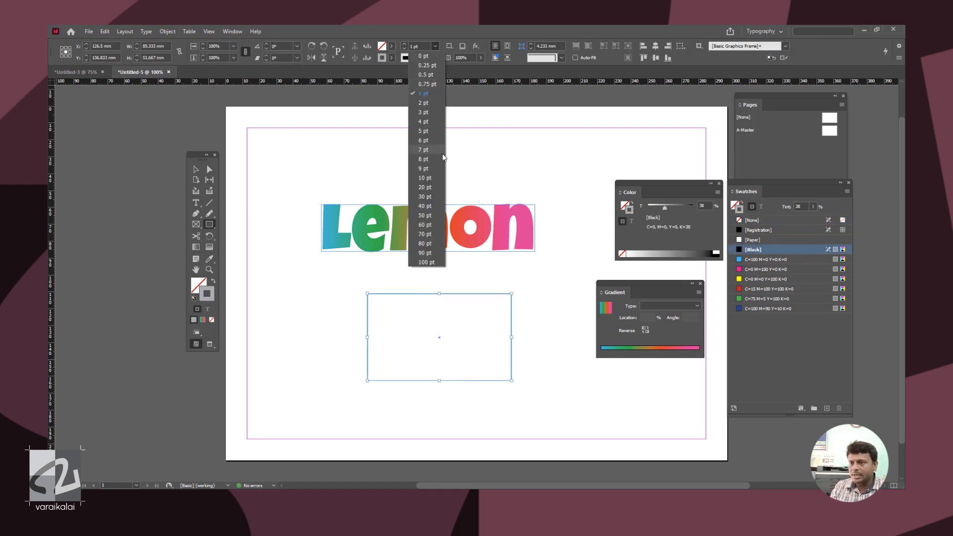
left_click(423, 213)
left_click(624, 351)
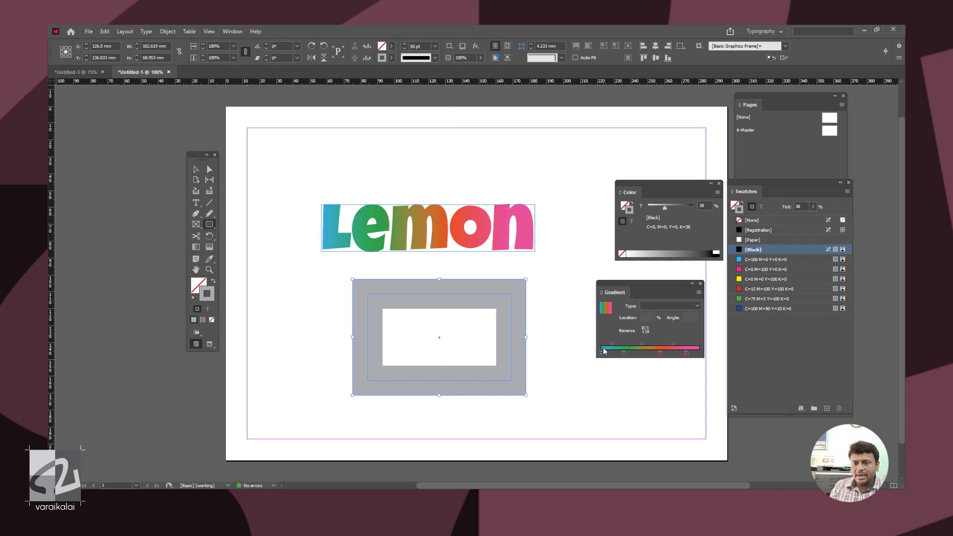
key("v")
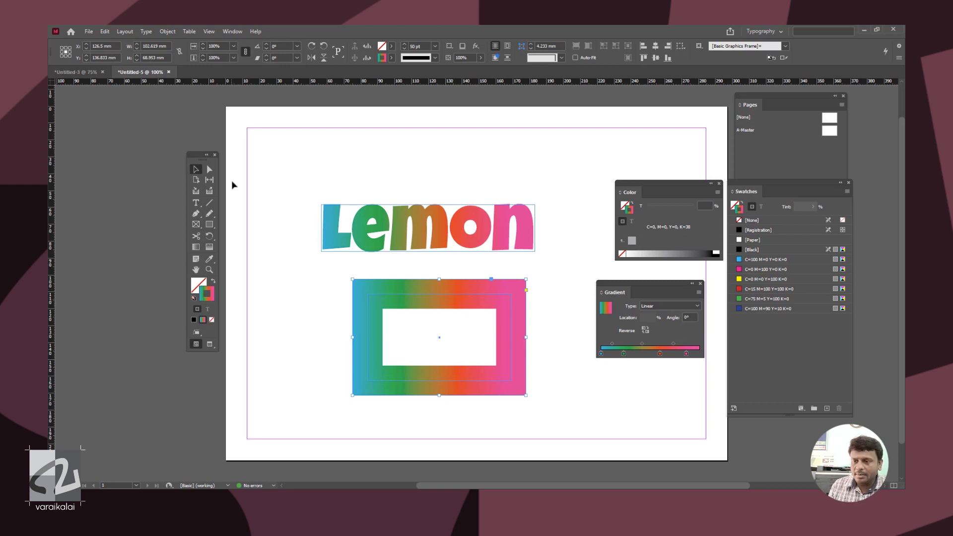
Save the gradient used on the "Lemon" text as a new swatch
left_click(419, 222)
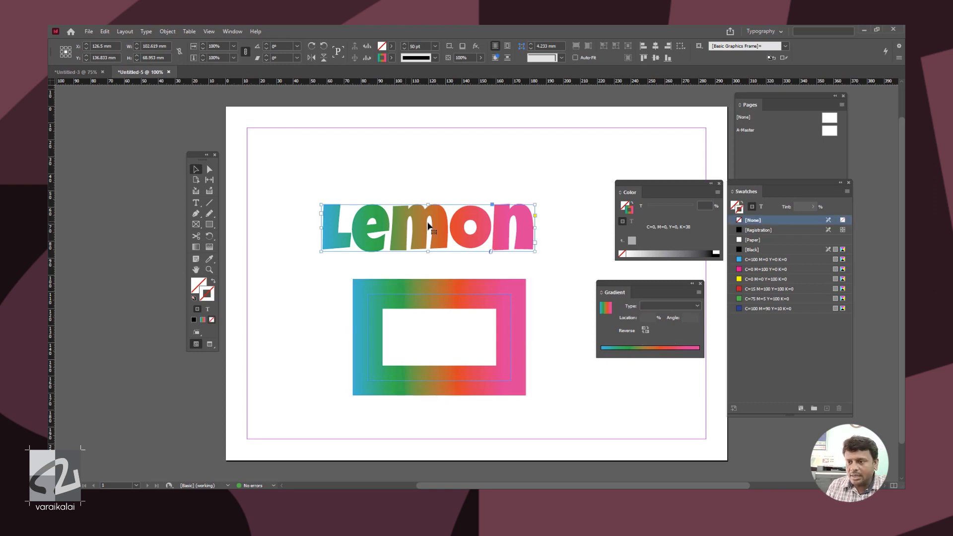
left_click(761, 207)
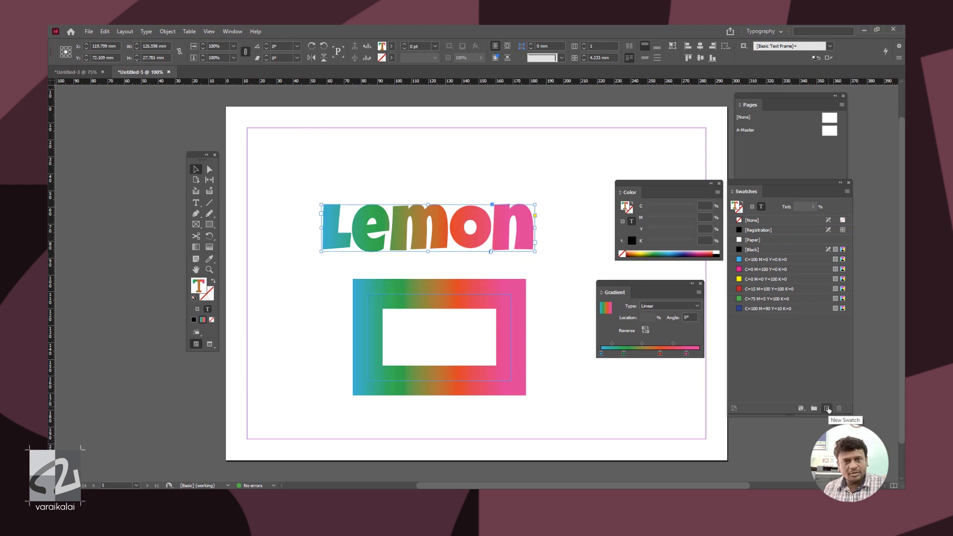
left_click(827, 408)
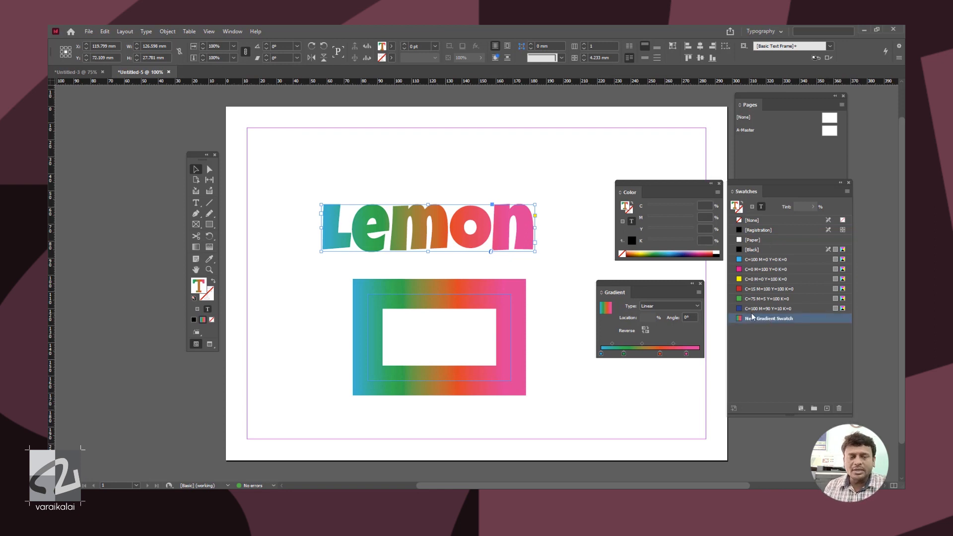
Delete the "Lemon" text and the gradient-stroked rectangle from the page
left_click(240, 202)
left_click_drag(317, 168, 480, 383)
key("Delete")
Draw a rectangle about 113 × 88 mm and fill it with the multi-colour gradient
left_click(210, 224)
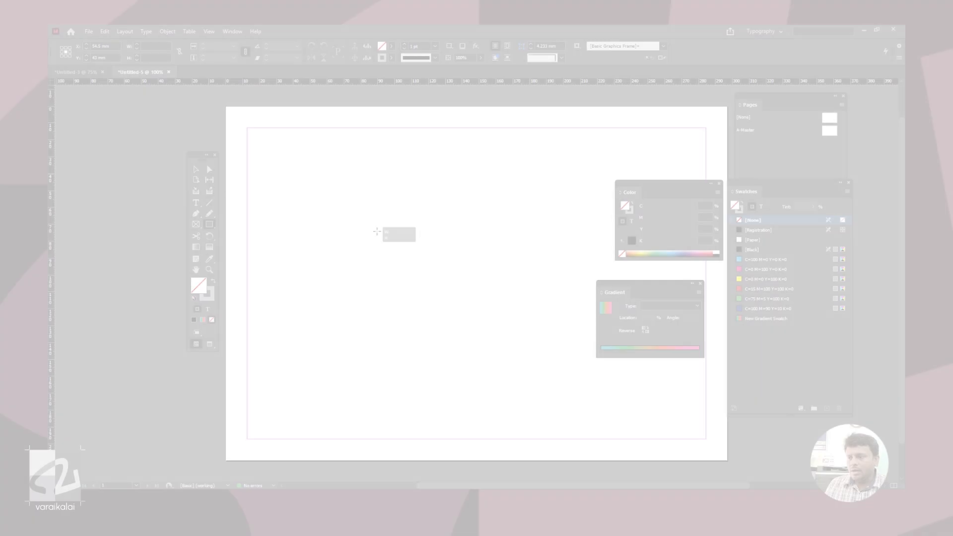
left_click_drag(314, 174, 506, 322)
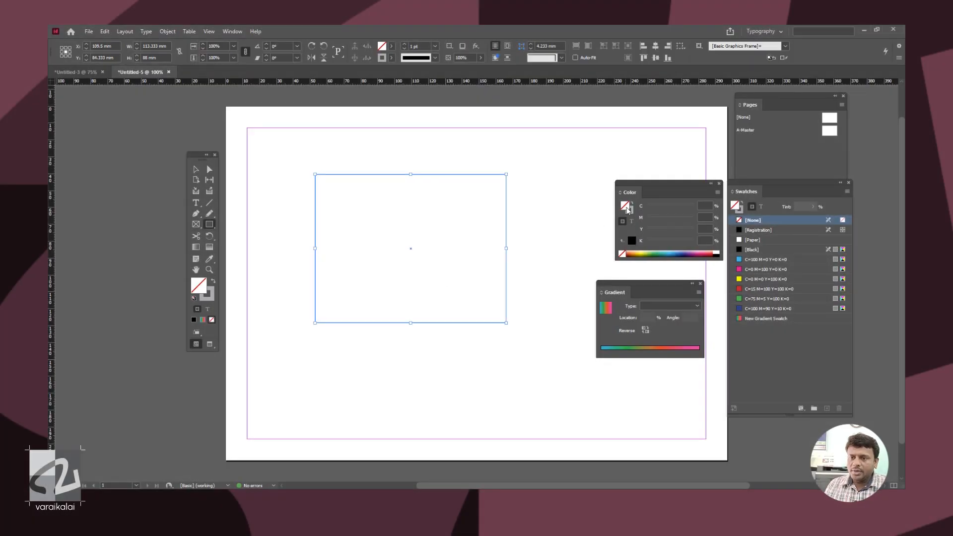
left_click(619, 349)
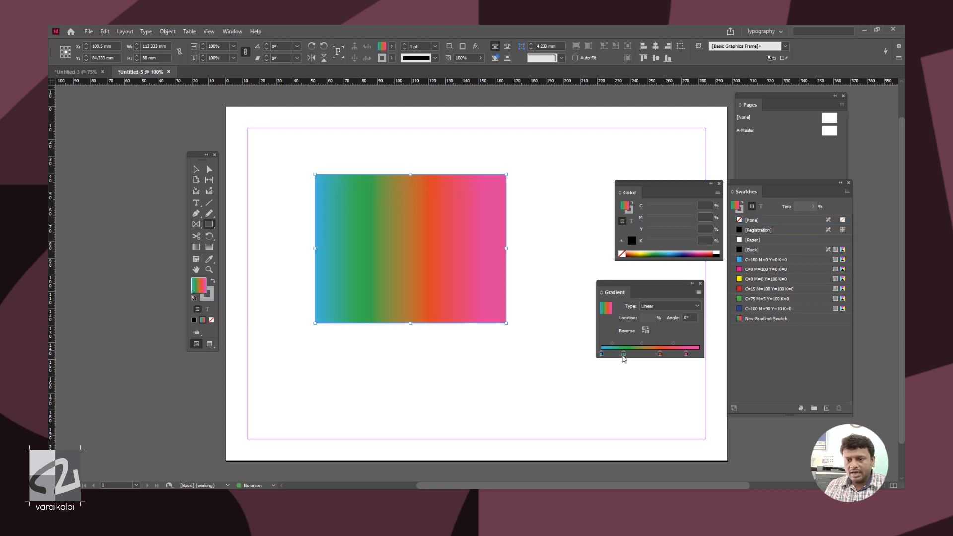
Remove the green and orange stops, and recolour the pink end stop teal at C 100, M 0, Y 42, K 13
left_click_drag(624, 354, 663, 374)
left_click(663, 255)
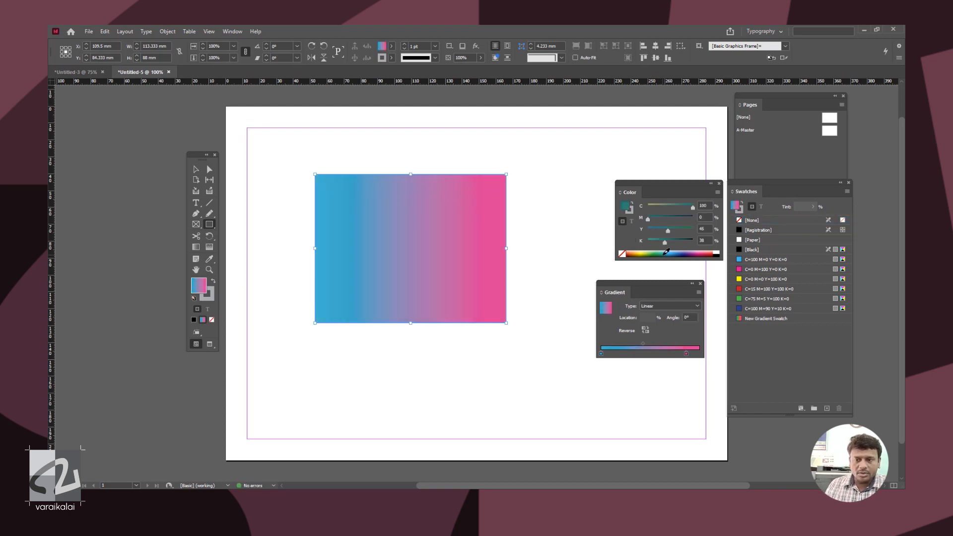
left_click(668, 350)
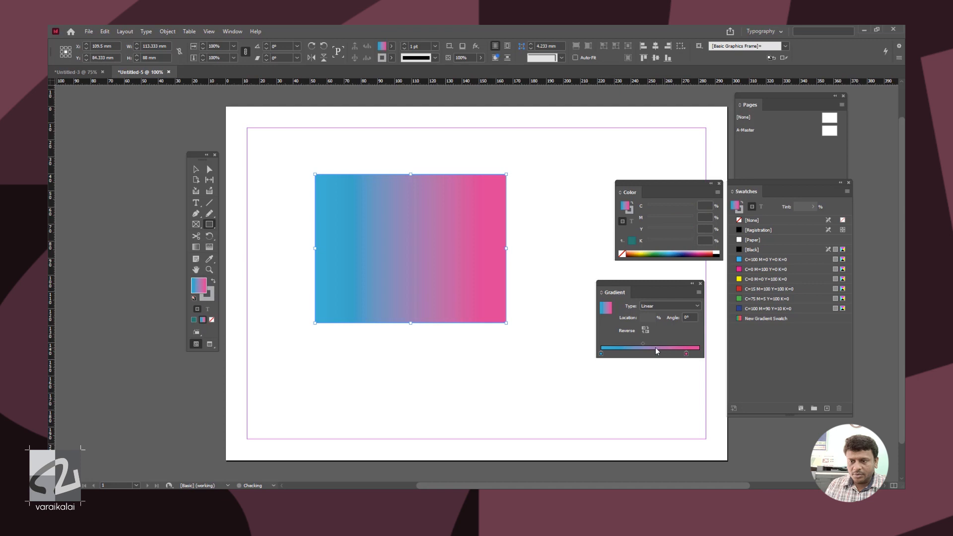
left_click(685, 353)
left_click(663, 256)
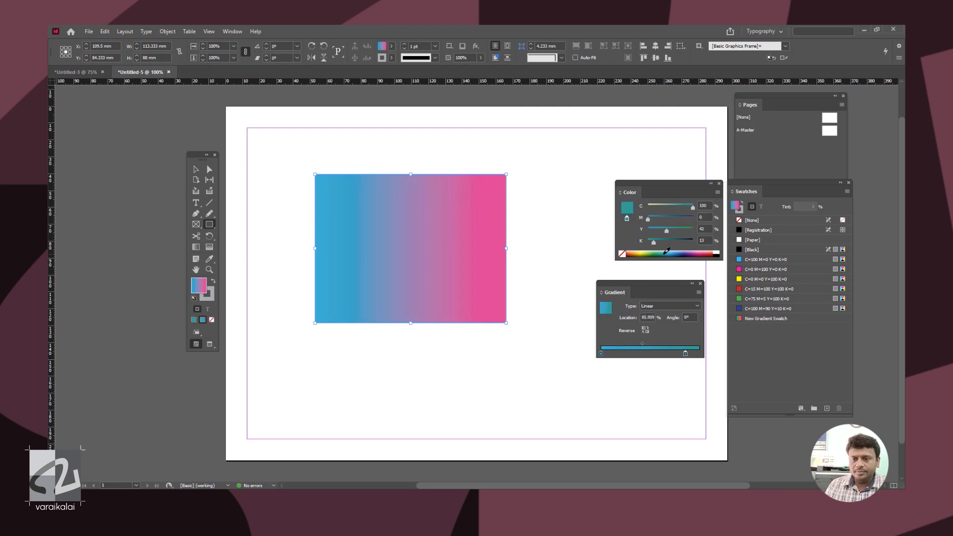
Move the rectangle up and to the right on the page, and save its blue-to-teal gradient as a new swatch
key("v")
left_click_drag(464, 260, 506, 231)
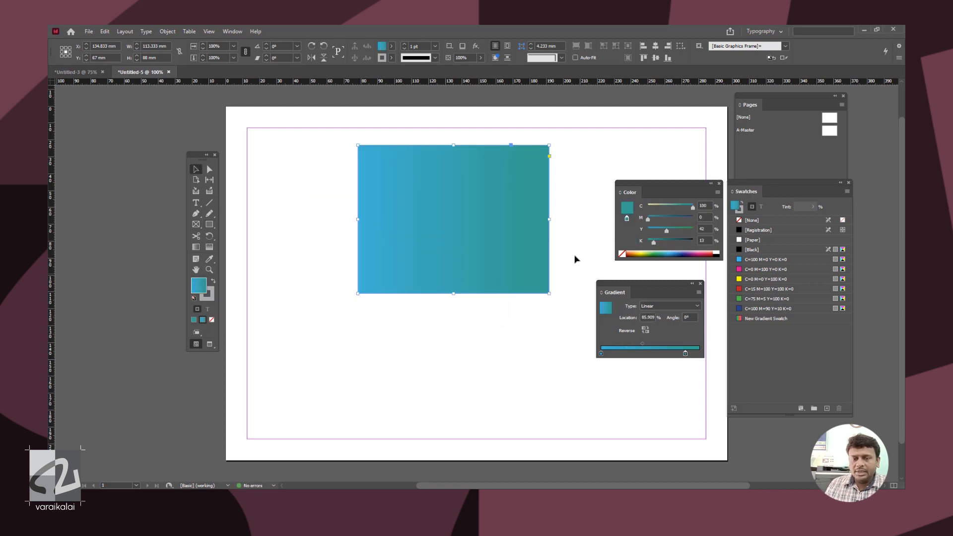
left_click(827, 409)
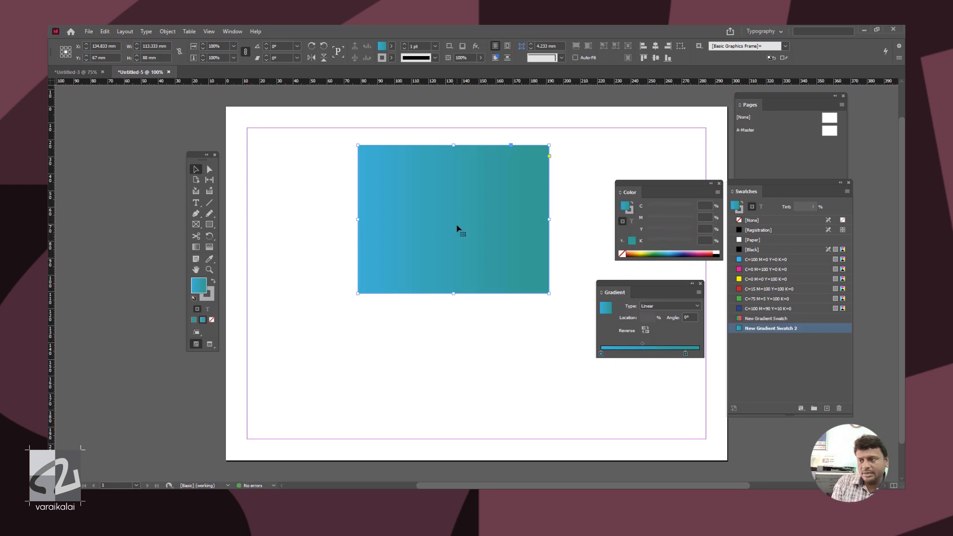
Delete the rectangle and draw a hexagon about 129 × 112 mm with the Polygon tool
key("Delete")
right_click(210, 225)
left_click(233, 254)
left_click_drag(331, 207, 550, 417)
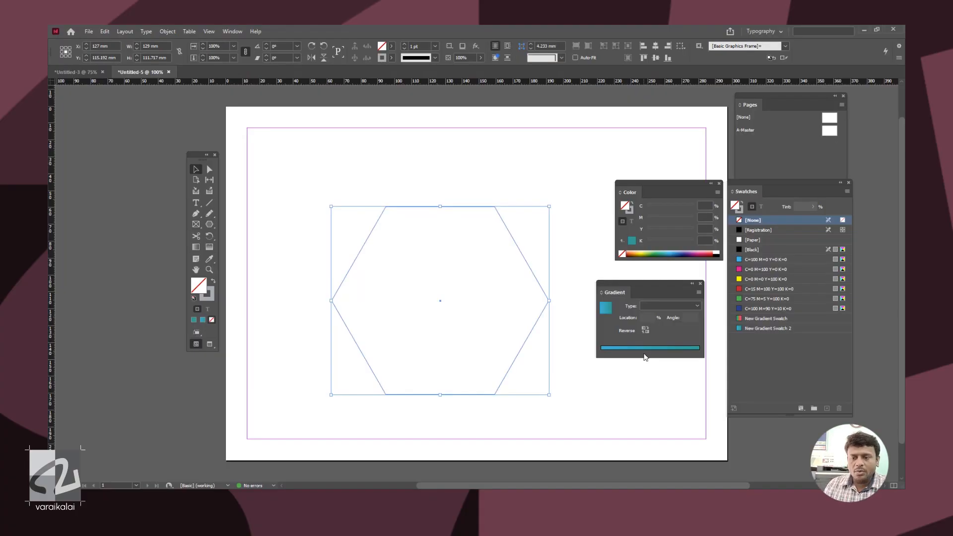
Fill the hexagon with the blue-to-teal gradient, replace it with New Gradient Swatch, and delete the hexagon
left_click(644, 354)
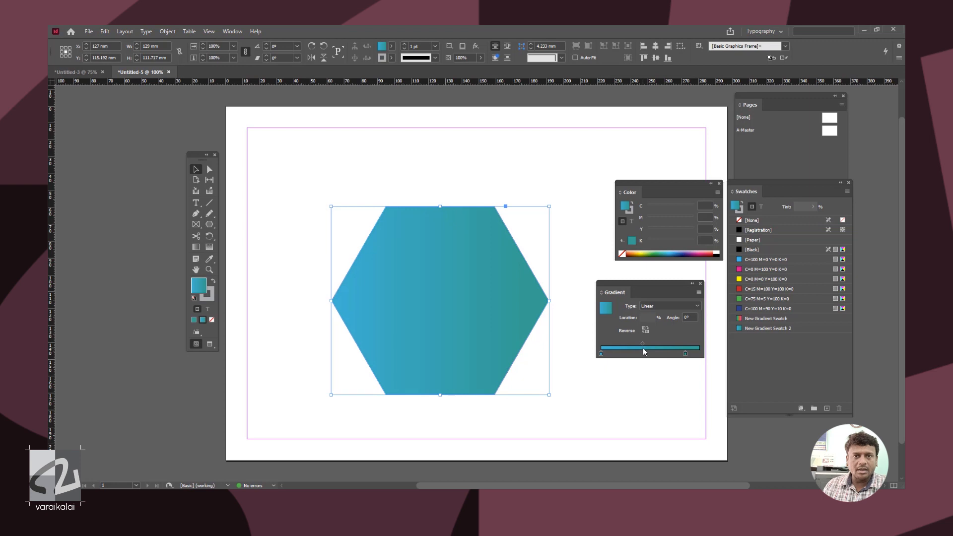
left_click(806, 318)
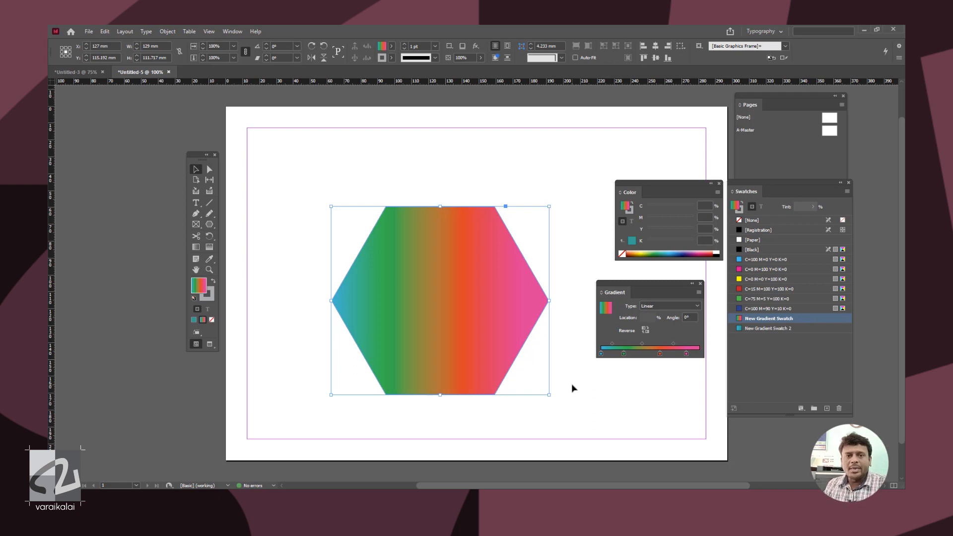
key("Delete")
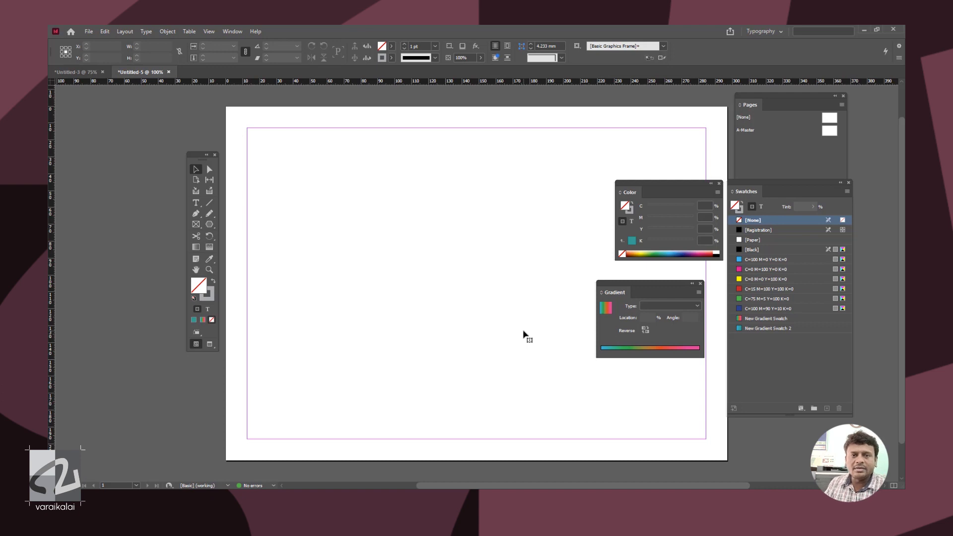
Open the recent document Certificate.indd and view the whole certificate design
left_click(88, 32)
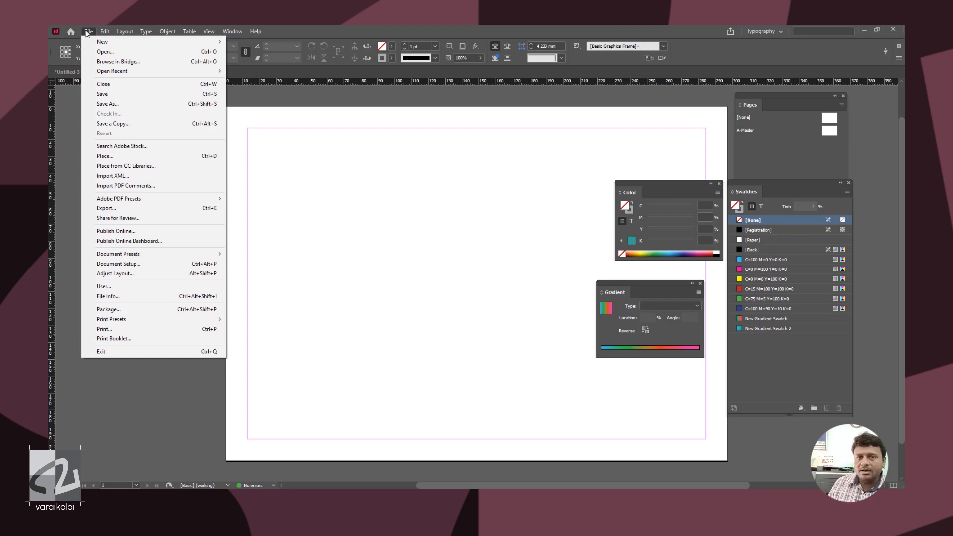
mouse_move(109, 72)
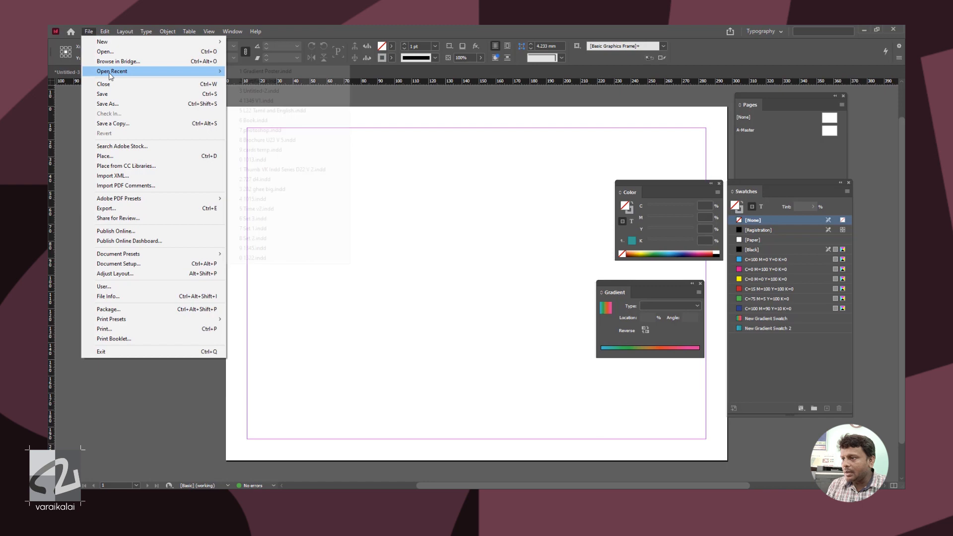
left_click(259, 81)
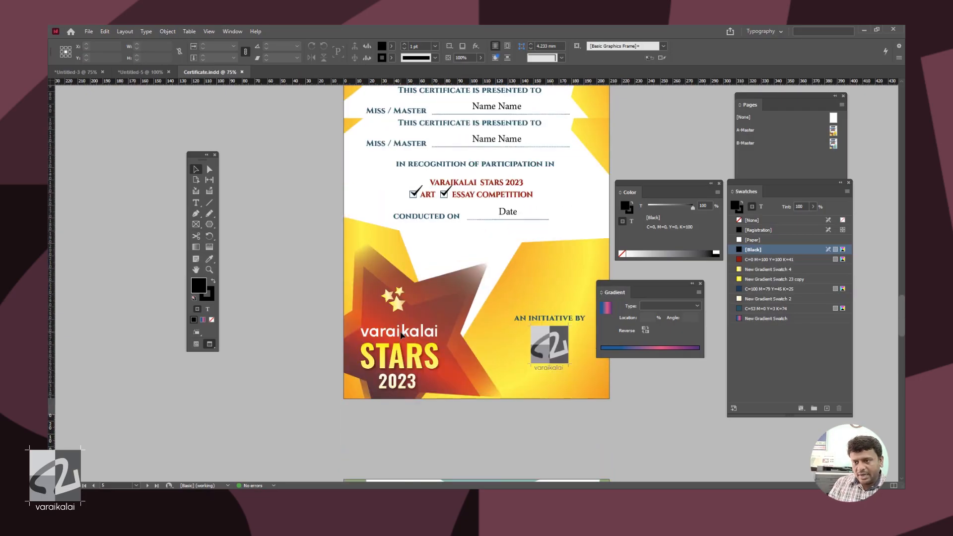
scroll(398, 324, "up", 1)
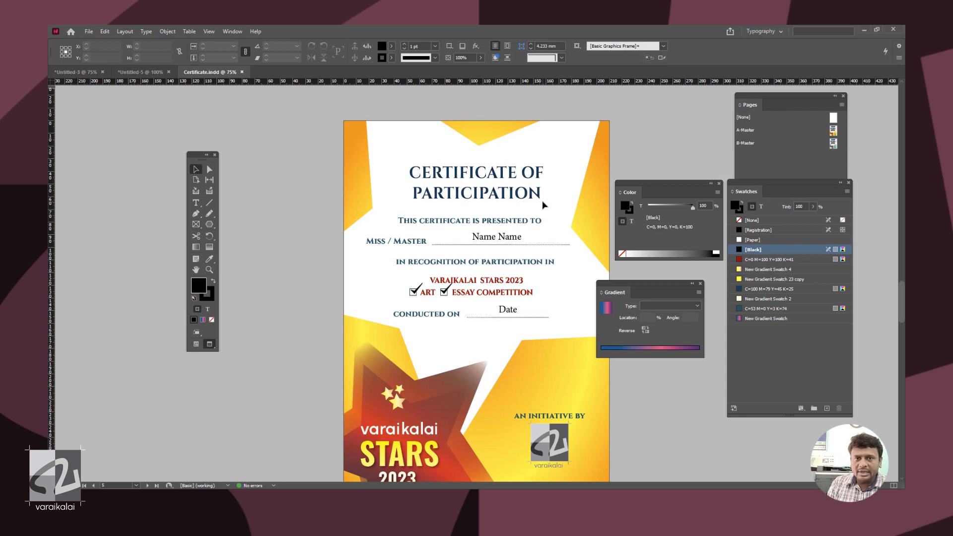
Open the A-Master page and copy the orange-yellow radial gradient background shape
key("F7")
key("F7")
double_click(746, 130)
left_click(602, 206)
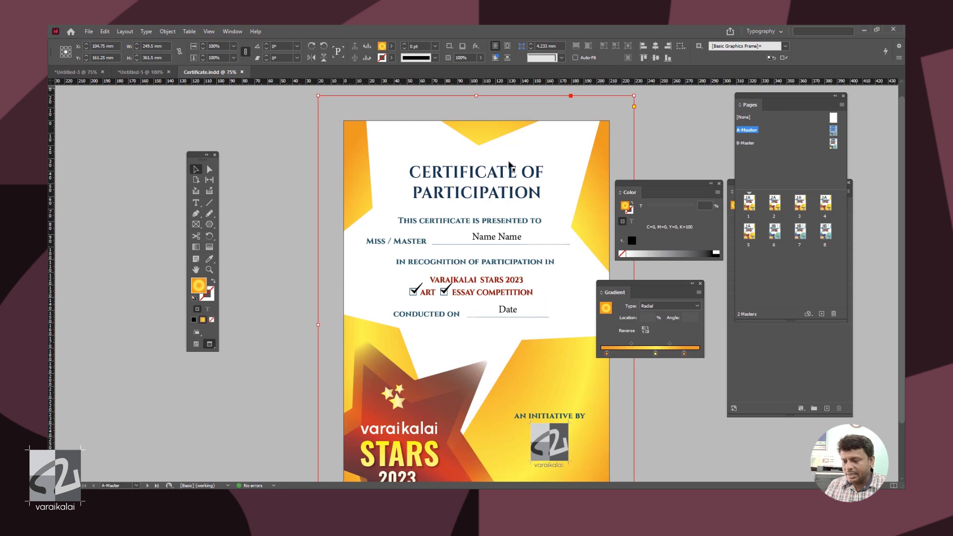
Paste the radial gradient background into Untitled-5 and save its gradient as a new swatch
left_click(130, 72)
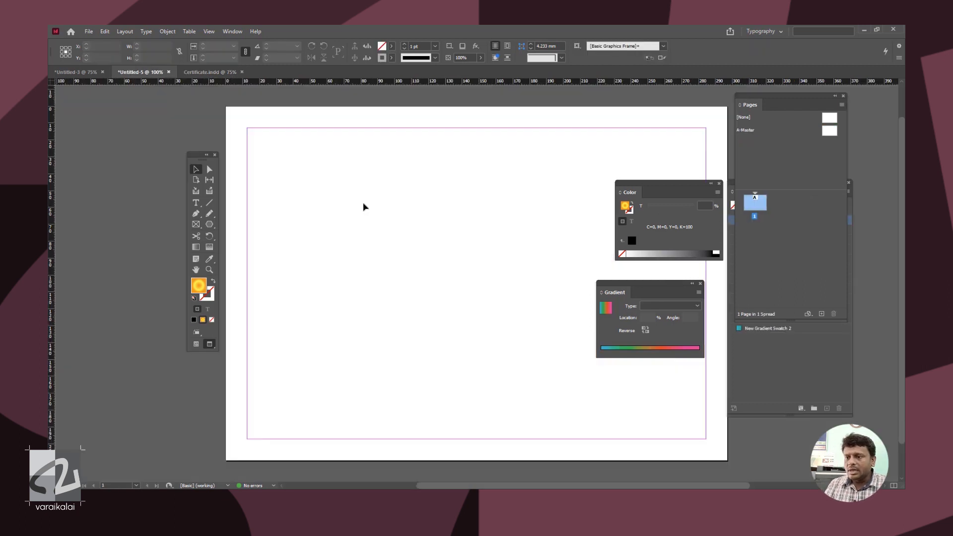
key("ctrl+v")
left_click_drag(455, 266, 422, 282)
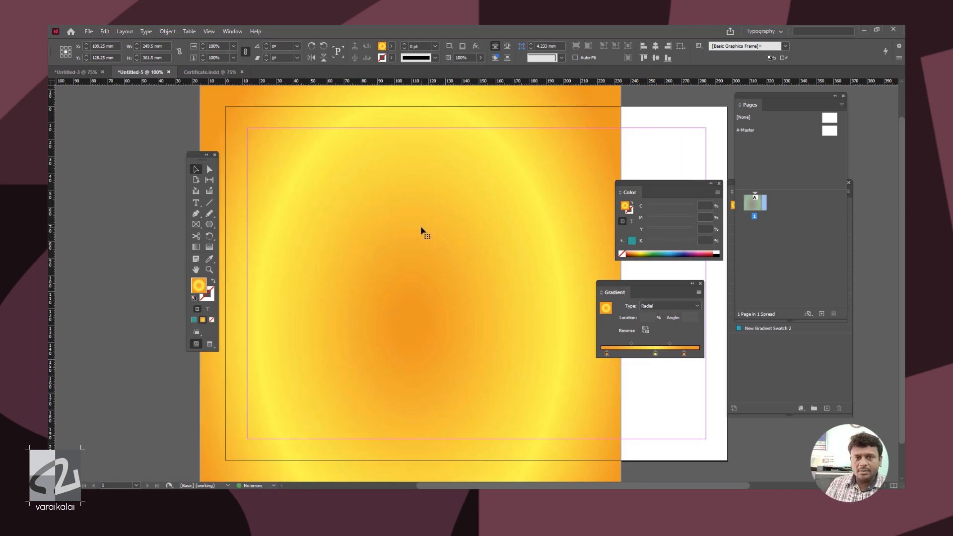
left_click(809, 361)
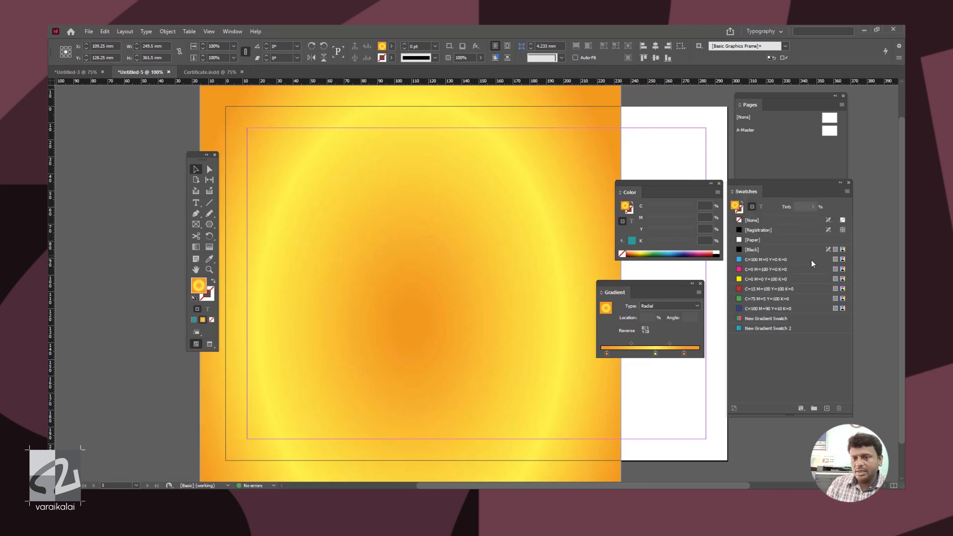
left_click(826, 408)
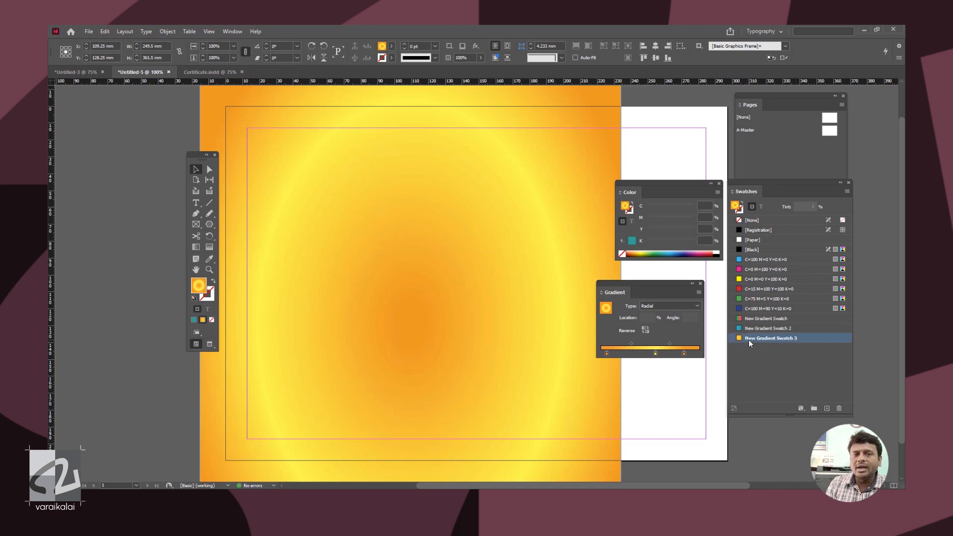
Move the large red star shape in Certificate.indd partly off the page's left edge, turn off preview mode, and copy the shape
left_click(208, 72)
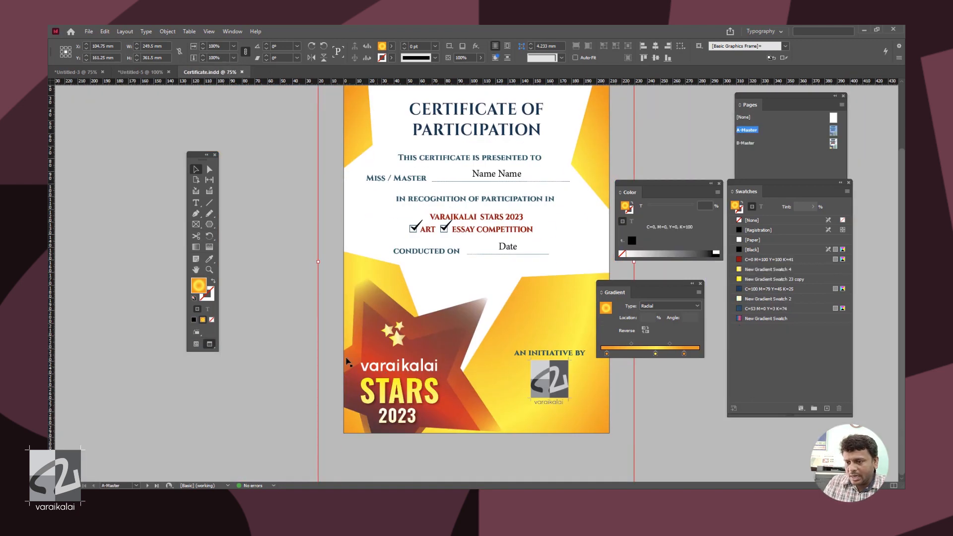
left_click(347, 358)
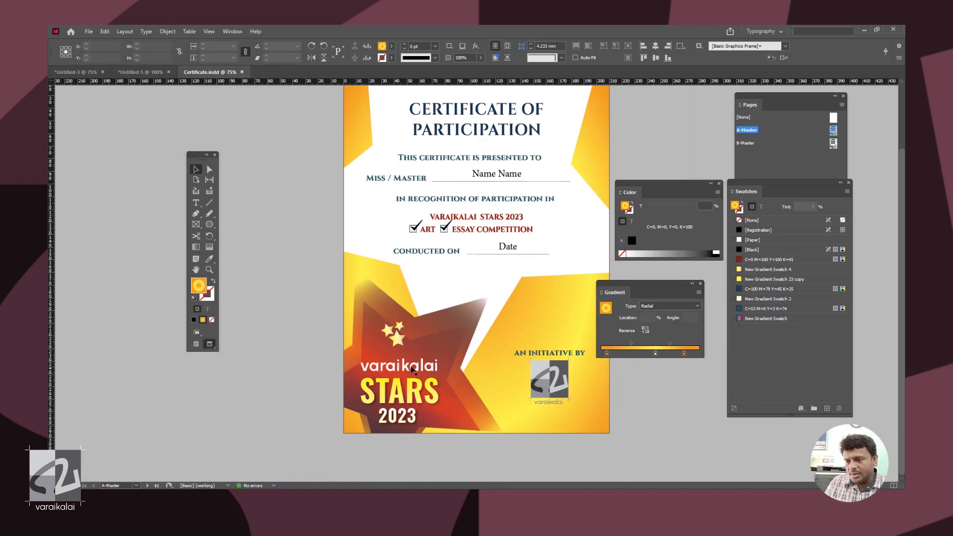
left_click_drag(347, 358, 233, 373)
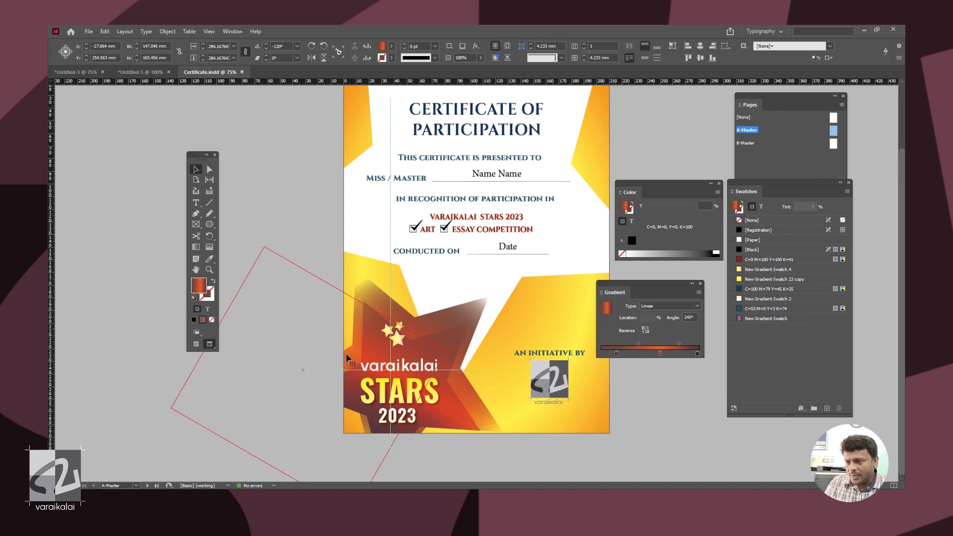
key("w")
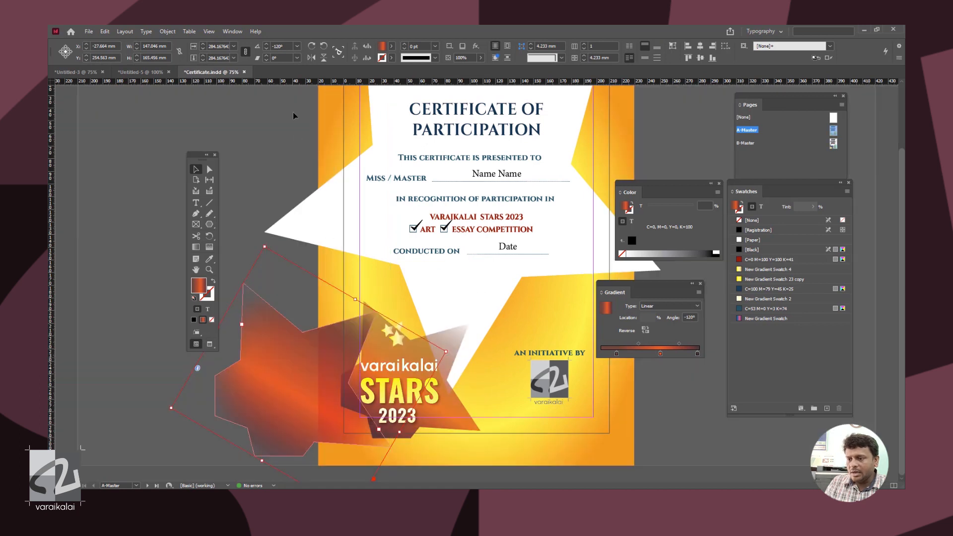
Paste the red star shape into Untitled-5 and save its linear gradient as a new swatch
left_click(140, 72)
key("ctrl+v")
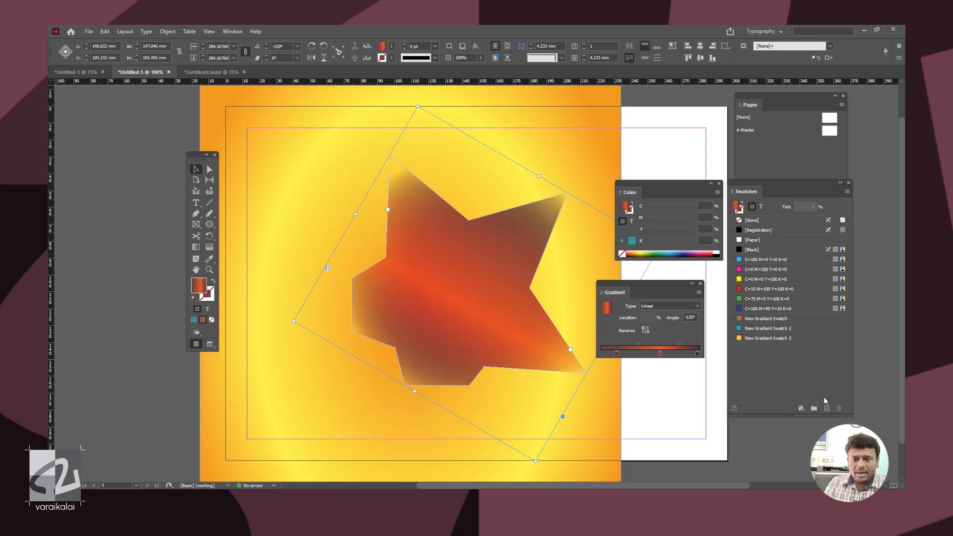
left_click(826, 408)
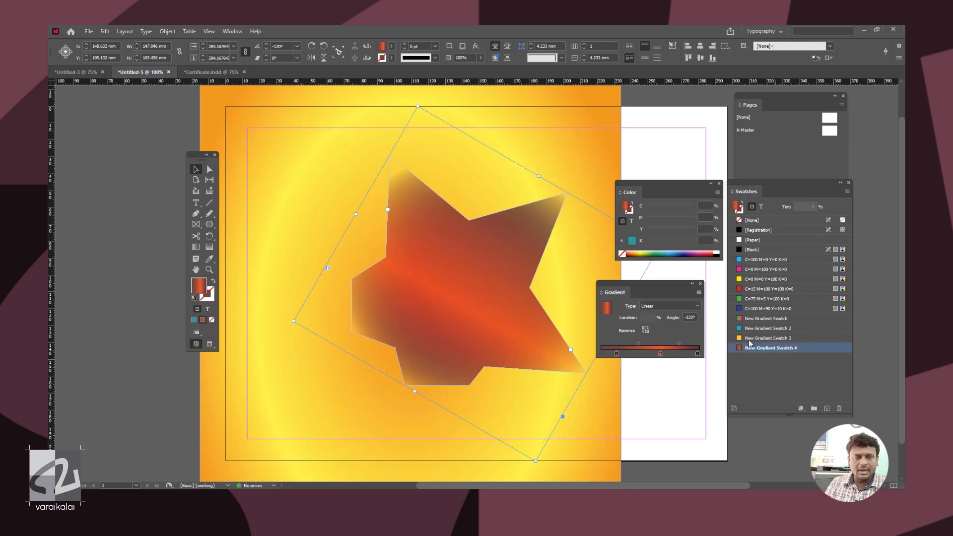
Compare with the certificate, and delete the pasted star and radial gradient background from Untitled-5
left_click(211, 72)
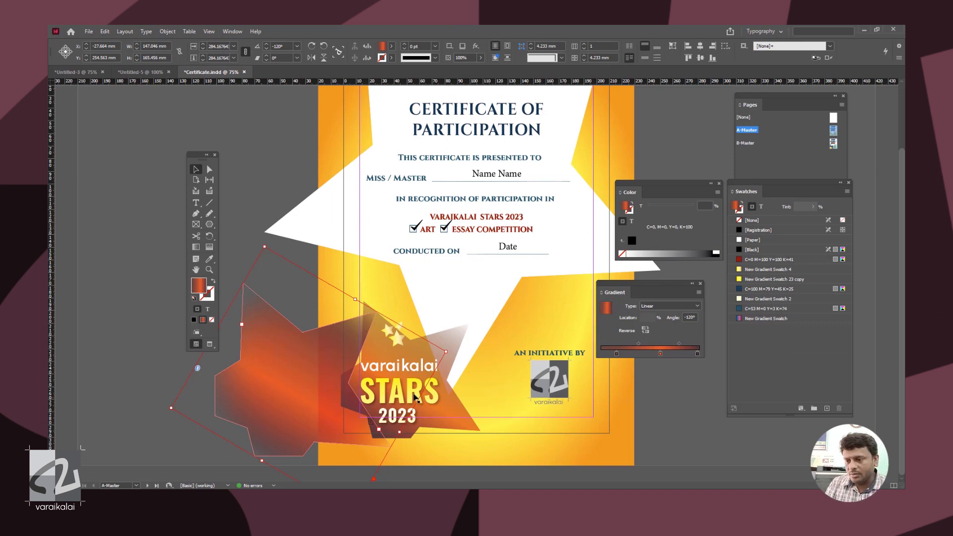
left_click(140, 72)
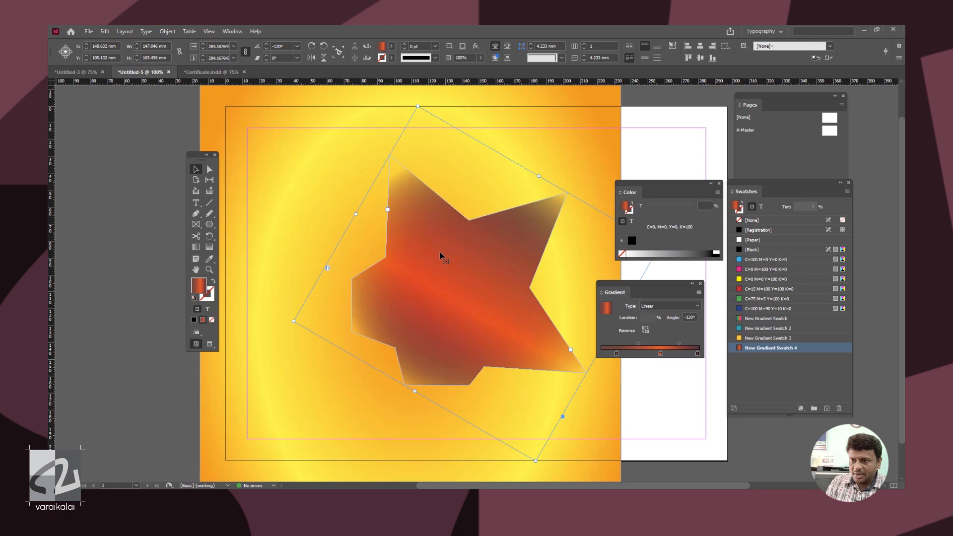
key("Delete")
left_click(334, 275)
key("Delete")
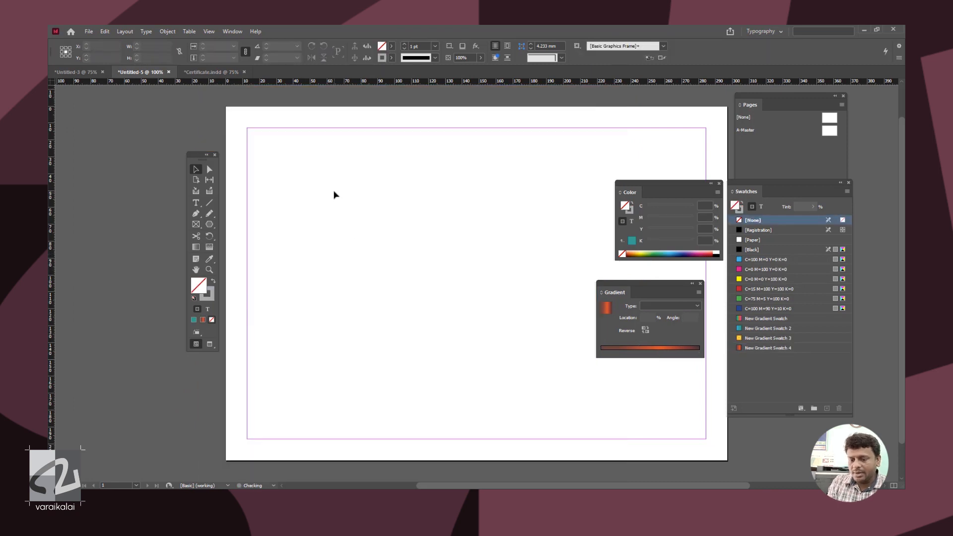
Draw a 297 × 210 mm rectangle covering the page and fill it with the red-orange linear gradient
key("ctrl+minus")
left_click_drag(325, 173, 268, 173)
key("m")
mouse_move(231, 151)
left_mouse_down()
mouse_move(481, 331)
mouse_move(607, 397)
mouse_move(607, 416)
left_mouse_up()
key("v")
left_click(620, 351)
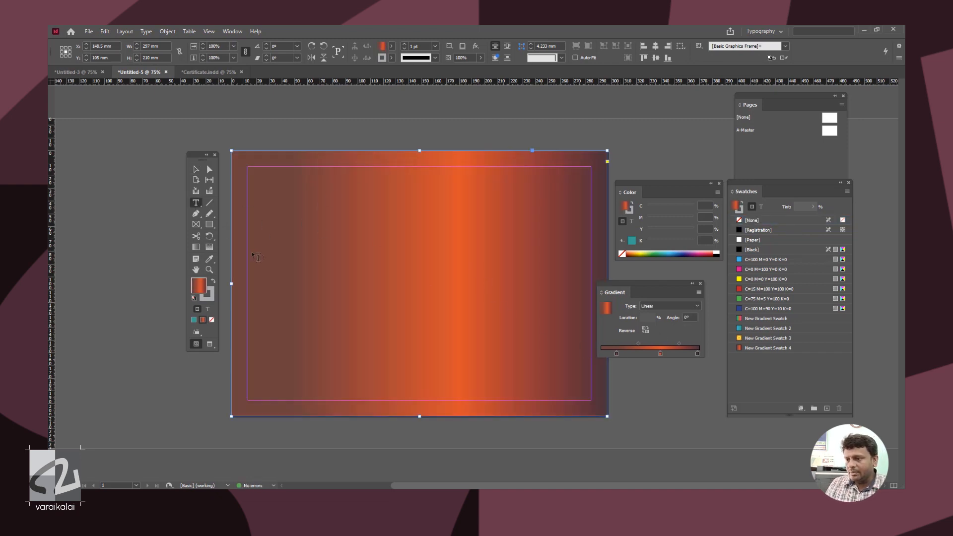
Add the large text STARS across the rectangle and fill its characters with New Gradient Swatch 3
left_click_drag(271, 144, 532, 287)
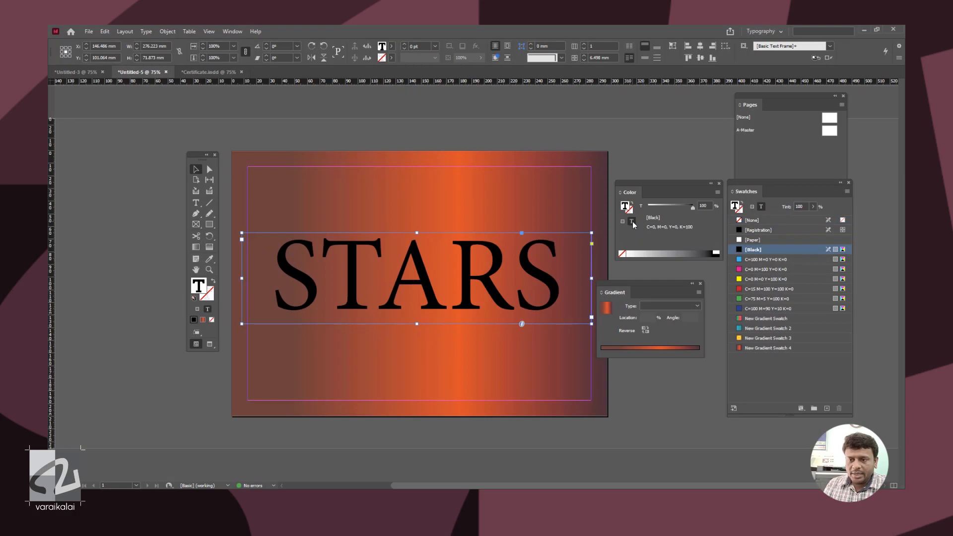
left_click(754, 339)
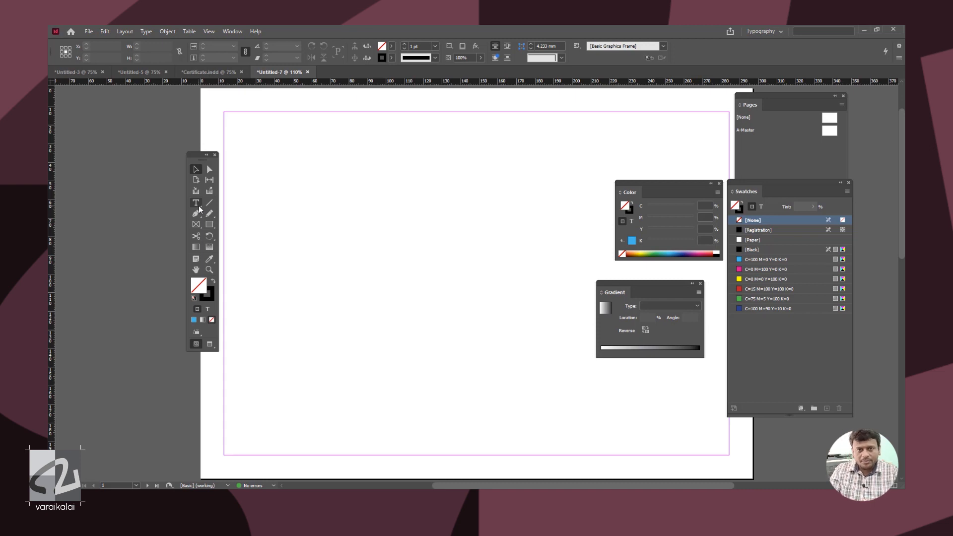
Create the text கலைஞர் in a frame about 165 × 34 mm in Untitled-7 and fill it with a red-to-black linear gradient
left_click(199, 206)
left_click_drag(251, 215, 546, 309)
left_click(140, 47)
left_click(211, 128)
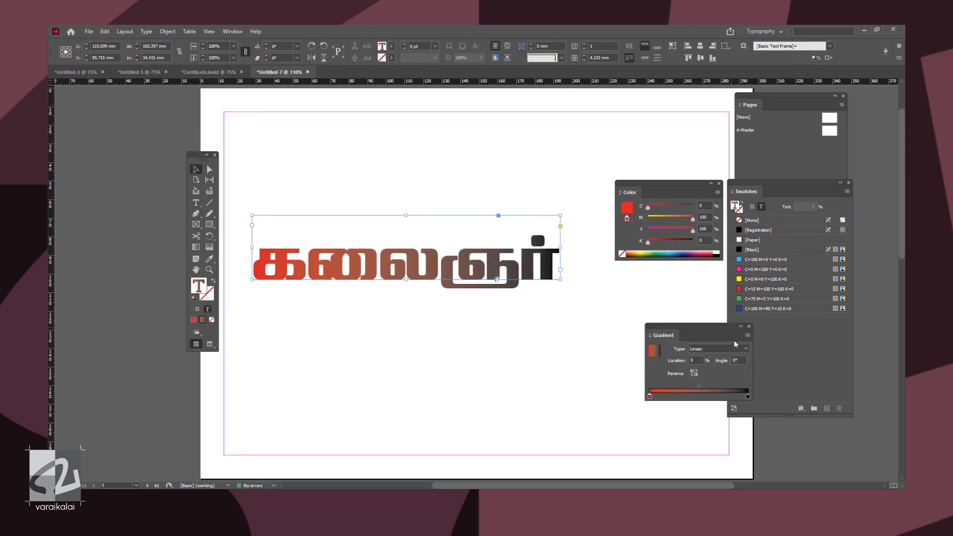
Add an inner black and an inner red stop to the text gradient, and set its angle to 90°
left_click(746, 389)
left_click_drag(747, 390, 726, 395)
left_click(748, 395)
left_click_drag(650, 397, 694, 397)
left_click(651, 395)
type("50")
key("Return")
Set the inner black stop's location to 50 % and move the inner red stop to about 19 %
left_click(723, 396)
double_click(696, 360)
type("50")
key("Return")
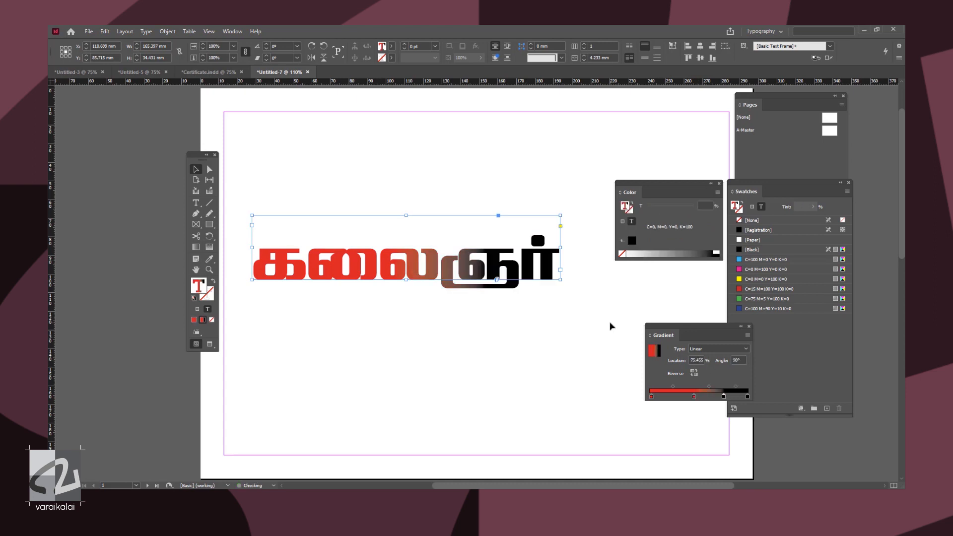
left_click(697, 397)
left_click_drag(723, 396, 672, 397)
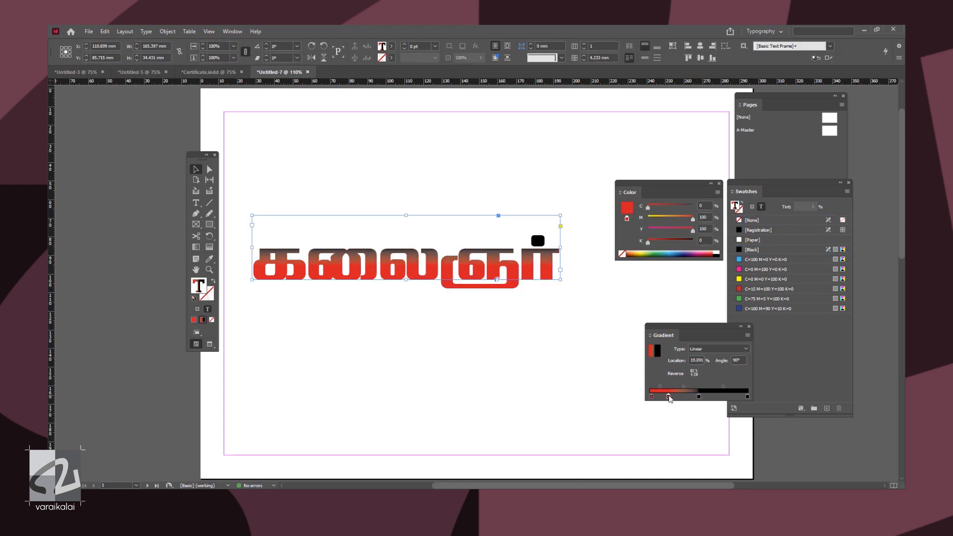
left_click(698, 396)
left_click(752, 250)
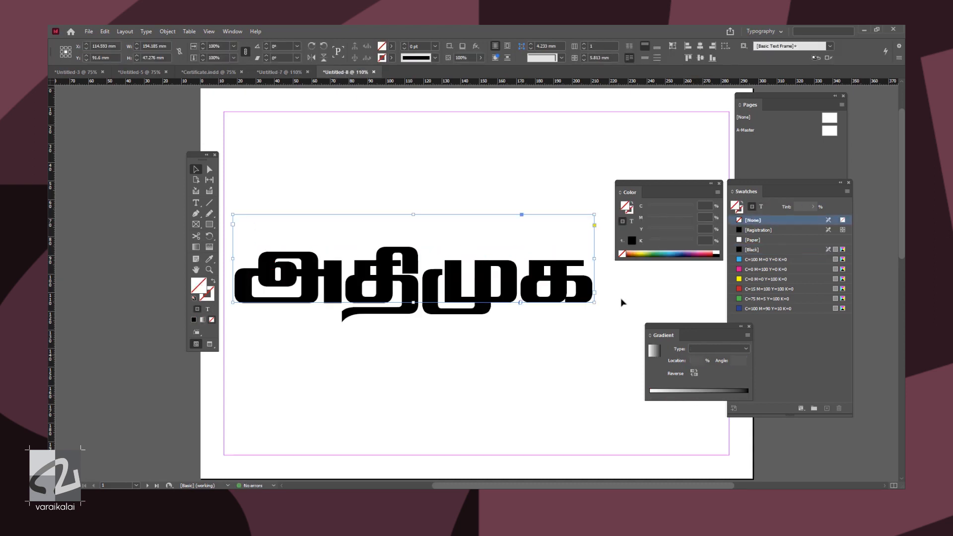
Fill the text அதிமுக in Untitled-8 with a linear gradient of paired red, white and black stops
left_click(631, 221)
left_click(668, 391)
left_click_drag(748, 397, 721, 396)
left_click_drag(650, 397, 687, 397)
left_click(665, 396)
left_click(746, 396)
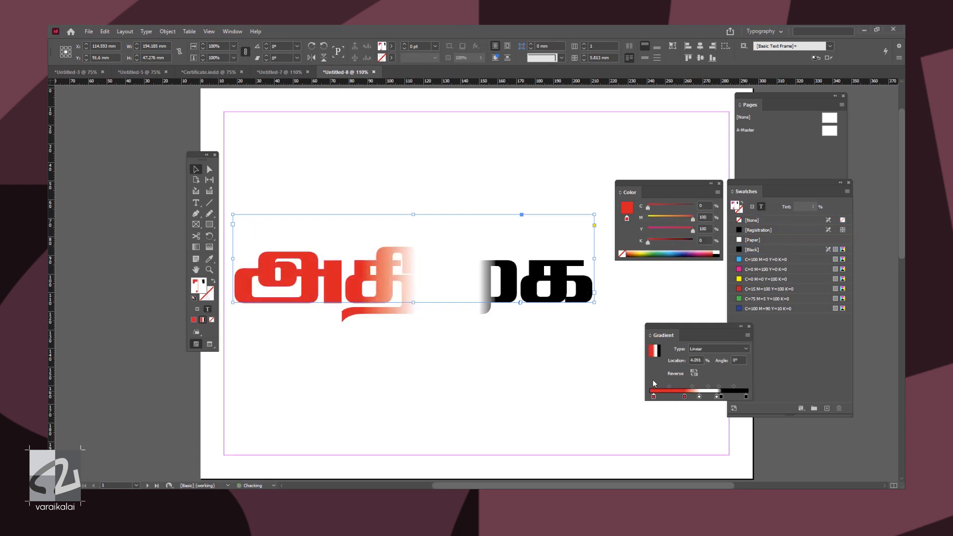
Set the inner red stop and the adjoining white stop to 20 %, with the gradient angle at 90°
left_click(699, 395)
double_click(696, 361)
type("20")
left_click(664, 396)
double_click(696, 360)
type("20")
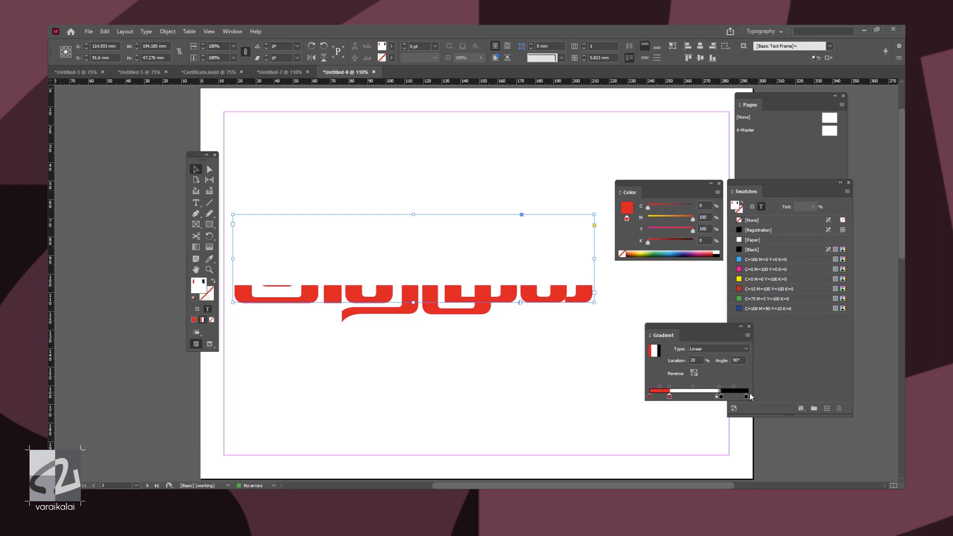
Set the second white stop and the inner black stop to 32 %
left_click(716, 397)
double_click(696, 360)
type("35")
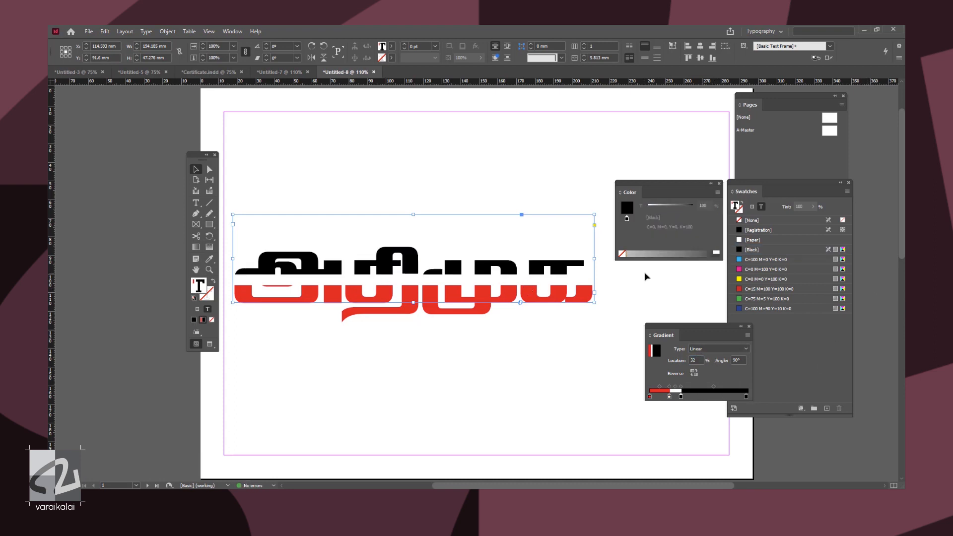
Shift the red-to-white boundary stops of the text gradient to 13 %
left_click(669, 397)
double_click(696, 361)
left_click(669, 396)
type("13")
Move the inner black stop of the text gradient to 20.909 % and deselect the text
left_click(680, 397)
type("25")
left_click(680, 397)
left_click_drag(674, 397, 670, 398)
left_click(674, 397)
double_click(696, 360)
type("20.909")
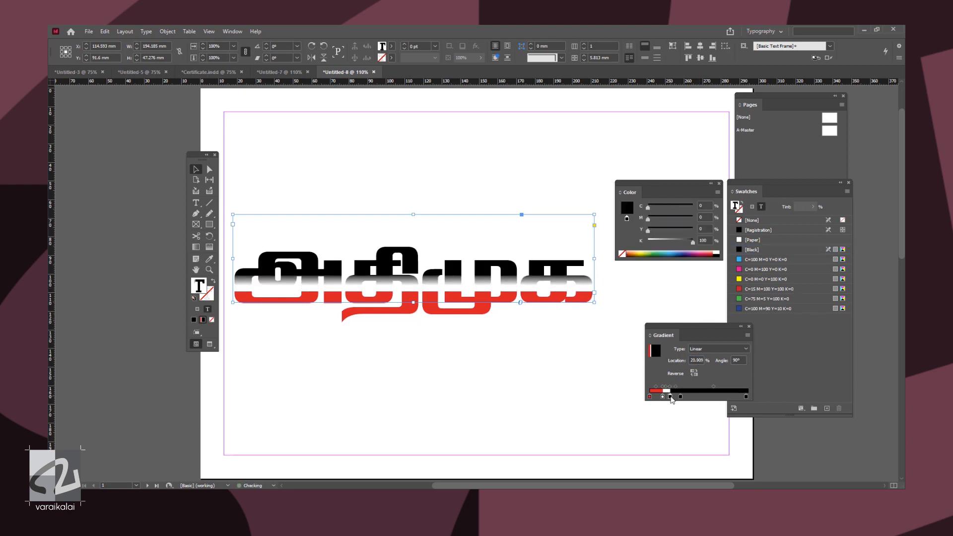
left_click(670, 396)
left_click(507, 367)
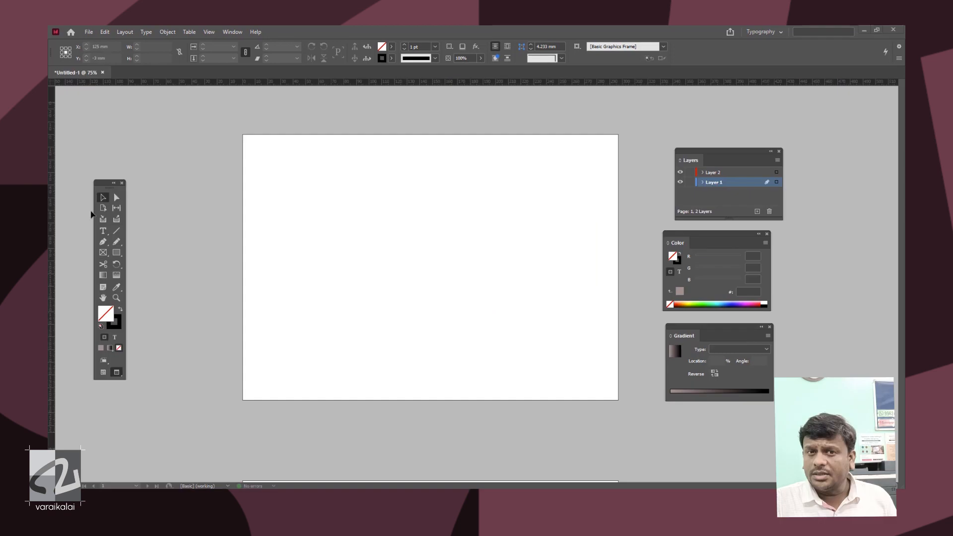
Cover the page with a black rectangle in Untitled-1, and set the white text Rainbow in the Lobster font
left_click_drag(242, 134, 619, 399)
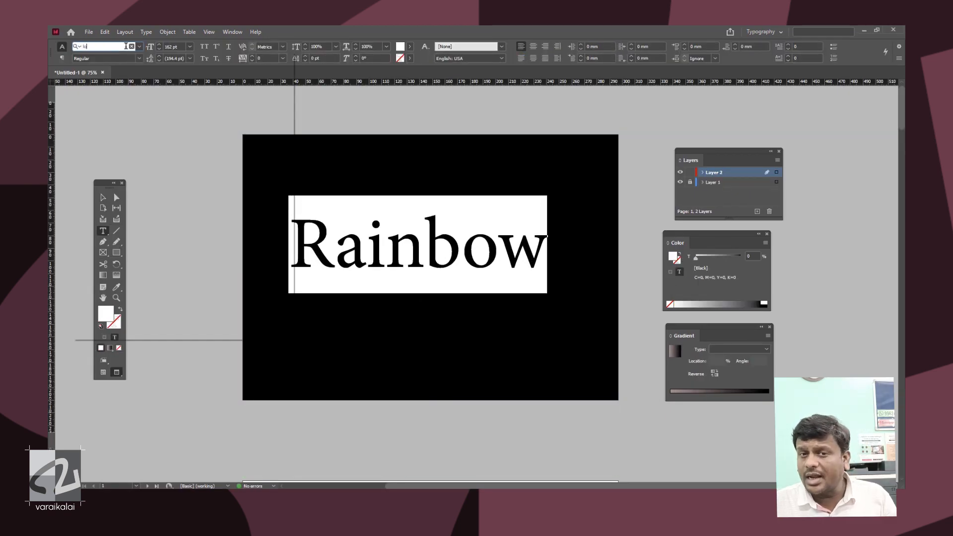
left_click(133, 46)
left_click(139, 47)
type("lobster")
left_click(148, 101)
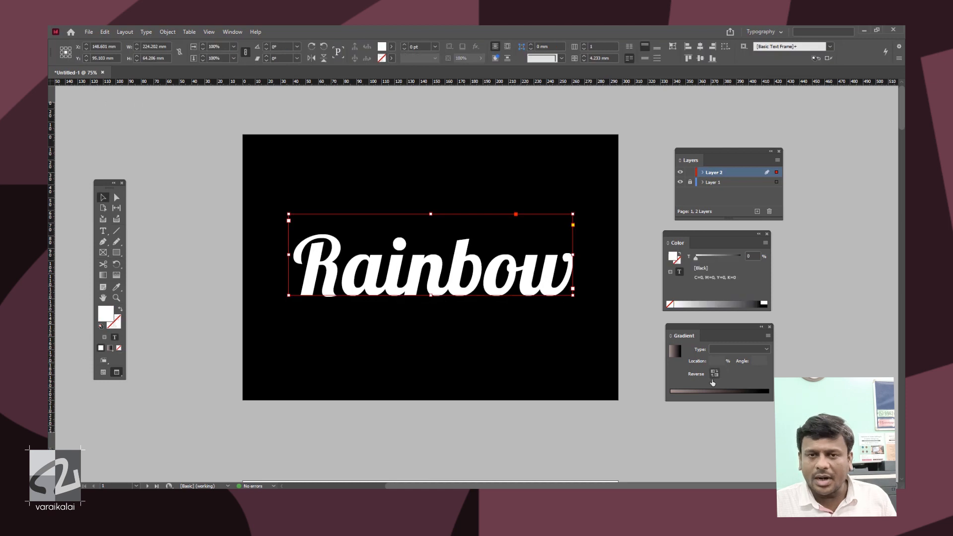
Apply a linear gradient to the Rainbow text and colour its first stop violet with RGB 126, 0, 187
left_click_drag(713, 327, 592, 140)
left_click(586, 205)
left_click(549, 210)
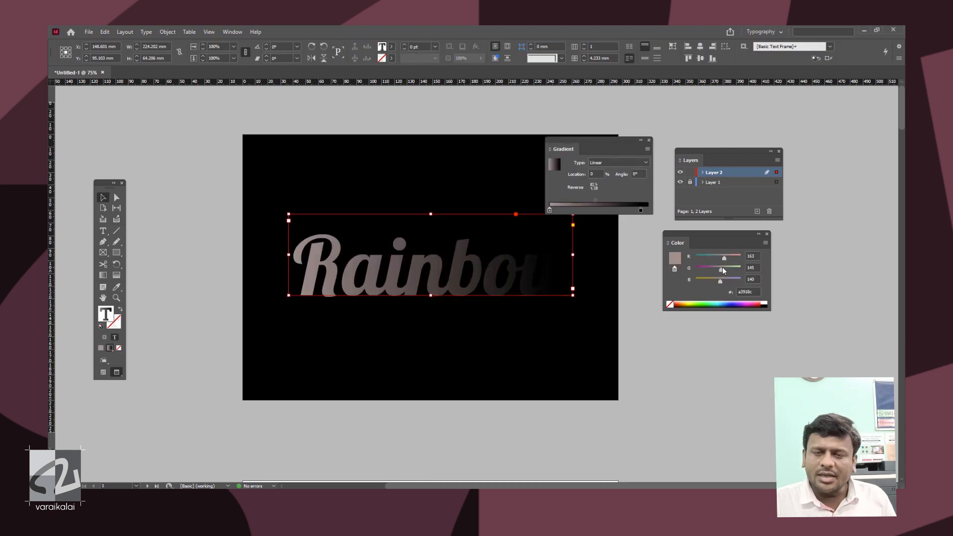
left_click_drag(724, 257, 720, 255)
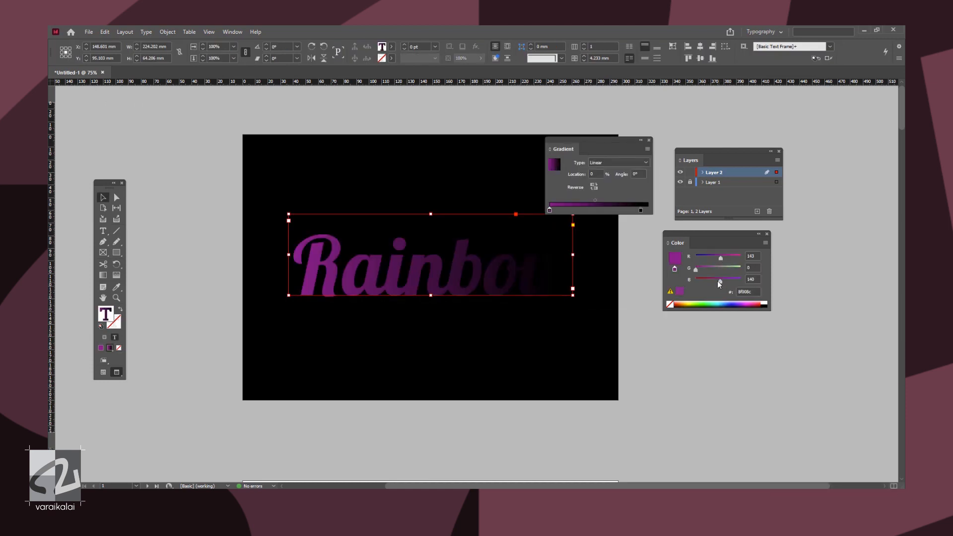
left_click_drag(718, 281, 732, 281)
Add an indigo stop at 19.545 % and a blue stop at 40.909 % to the text gradient
left_click(569, 211)
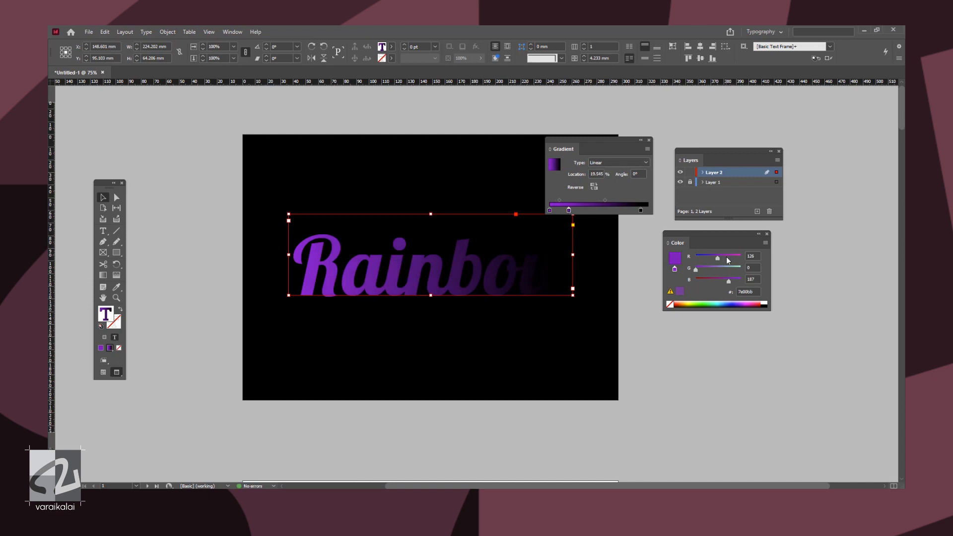
left_click_drag(730, 283, 718, 278)
left_click(589, 210)
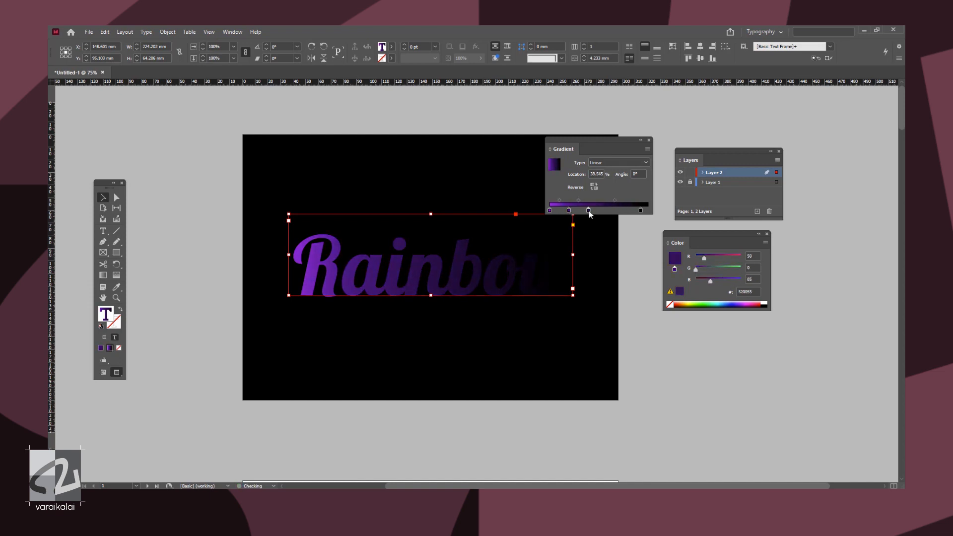
left_click_drag(706, 257, 695, 257)
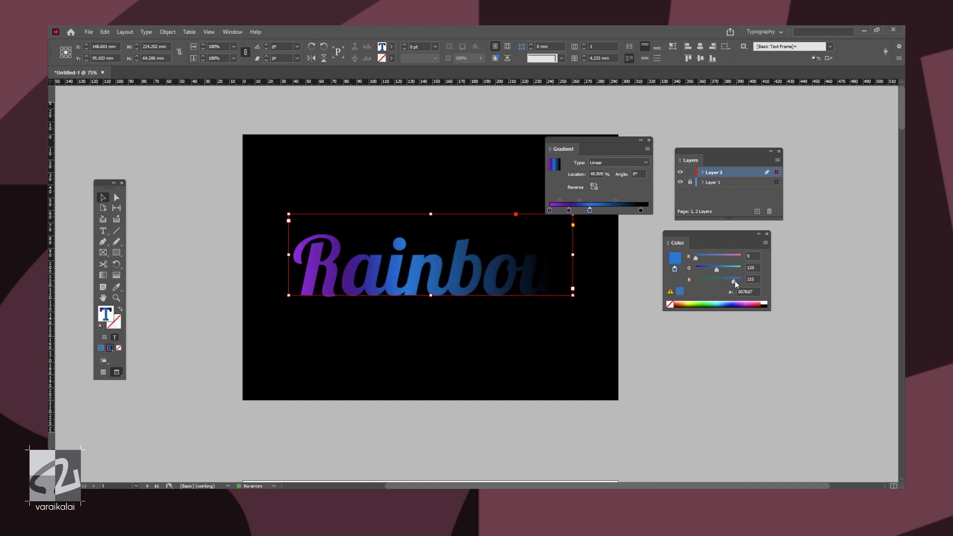
left_click_drag(734, 282, 740, 281)
Add a green stop and a yellow stop after the blue one in the text gradient, adjusting the stop spacing
left_click(607, 211)
left_click_drag(716, 270, 695, 281)
left_click_drag(695, 270, 740, 257)
left_click(621, 211)
left_click_drag(719, 269, 740, 269)
left_click_drag(589, 211, 616, 210)
Add an orange stop with RGB 255, 128, 0 at 80 %, and move the black end stop outward and colour it red
left_click(628, 210)
left_click_drag(718, 257, 740, 257)
left_click_drag(718, 269, 719, 270)
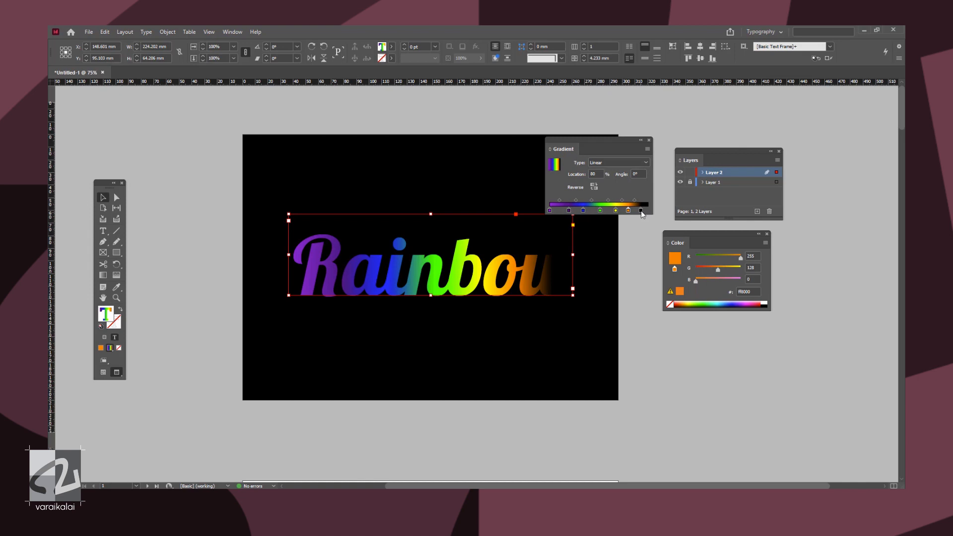
left_click_drag(640, 210, 646, 210)
left_click_drag(695, 258, 741, 258)
Space the inner colour stops evenly along the rainbow text gradient and set its angle to 45°
left_click_drag(569, 211, 581, 211)
left_click_drag(600, 210, 613, 211)
left_click_drag(628, 211, 596, 211)
left_click(564, 211)
left_click(581, 211)
left_click_drag(614, 211, 611, 210)
left_click_drag(630, 211, 628, 210)
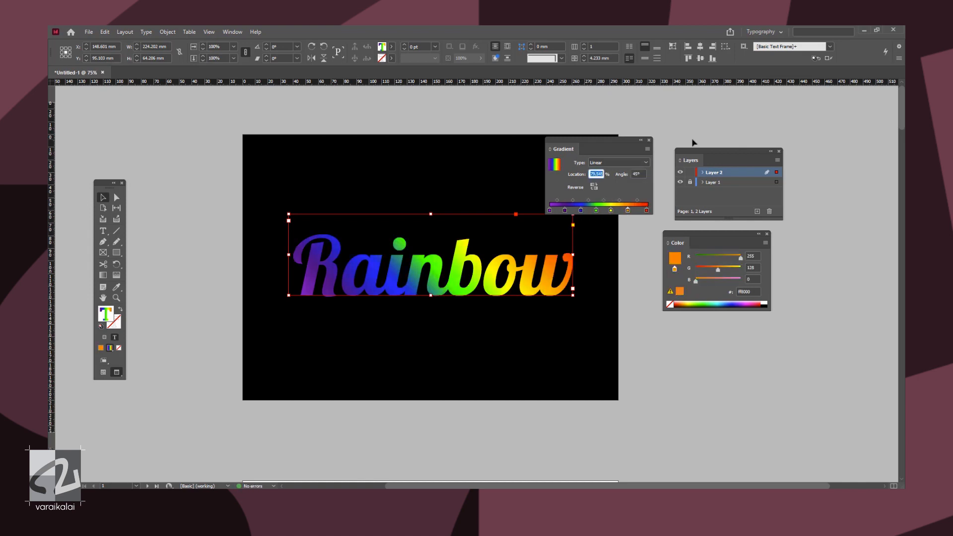
left_click_drag(616, 151, 651, 142)
scroll(521, 278, "down", 1)
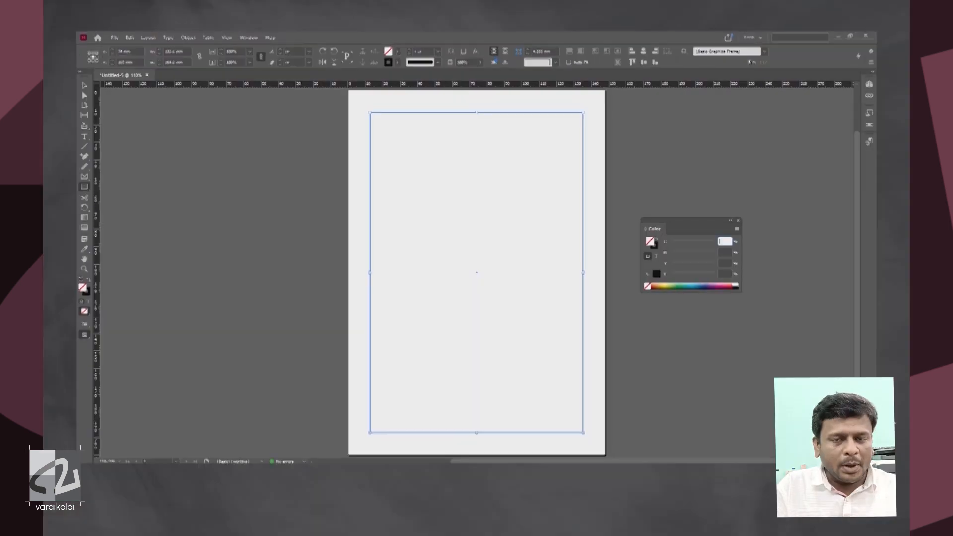
Display the gradient settings beside the colour settings and apply the default gradient to the large rectangle on the page
left_click(249, 37)
mouse_move(278, 103)
left_click(412, 115)
left_click_drag(689, 138, 685, 133)
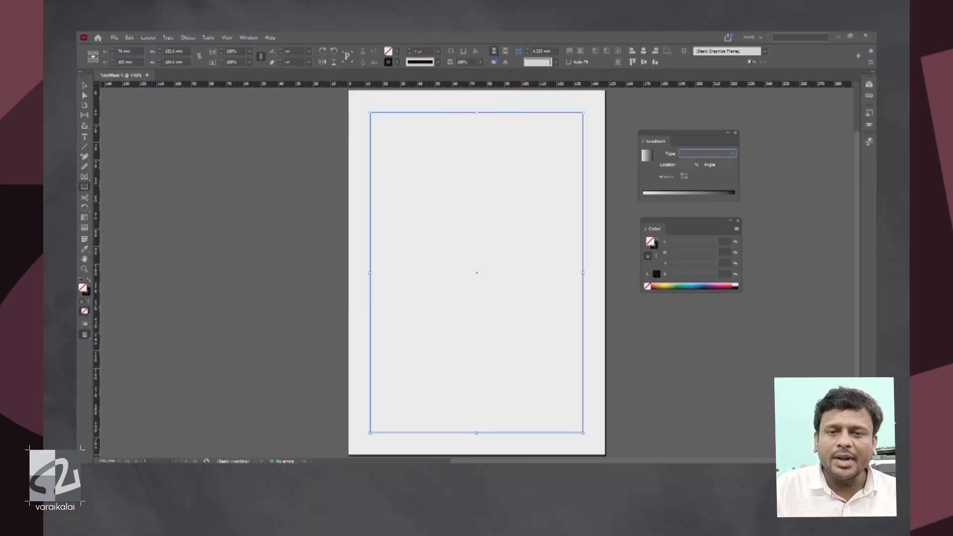
left_click(647, 156)
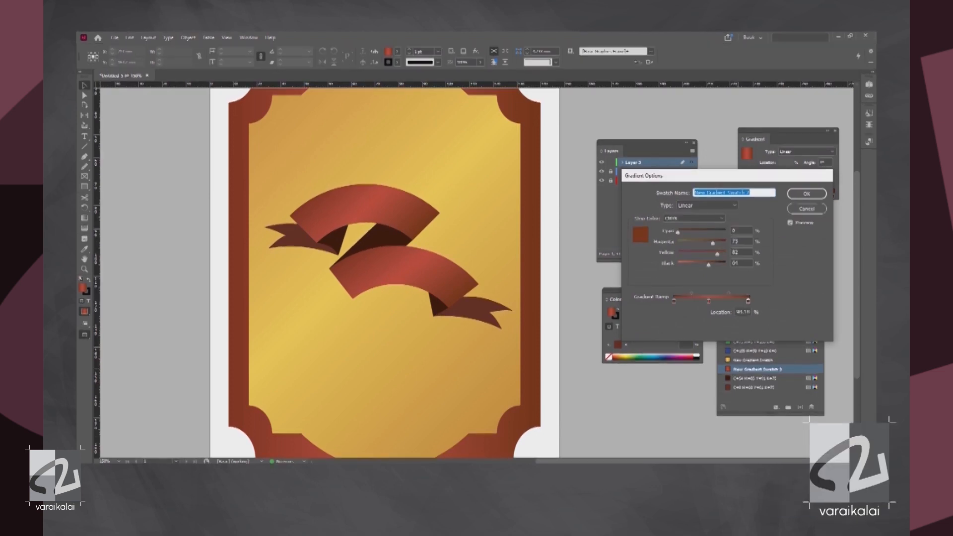
Increase the magenta of the red gradient swatch's end stop, and adjust the colour of the middle stop in the wedding invitation's gold background gradient
left_click_drag(712, 243, 721, 243)
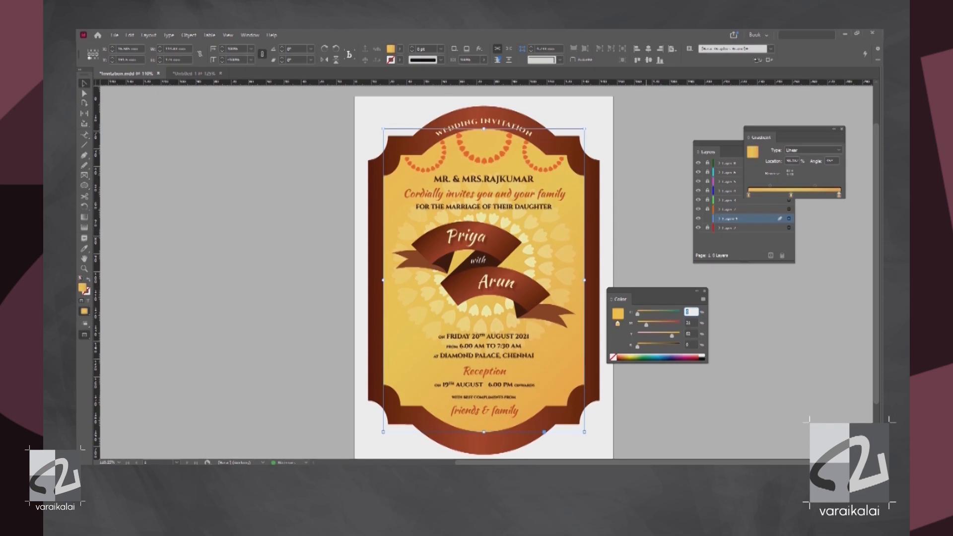
left_click(791, 195)
left_click_drag(645, 324, 652, 336)
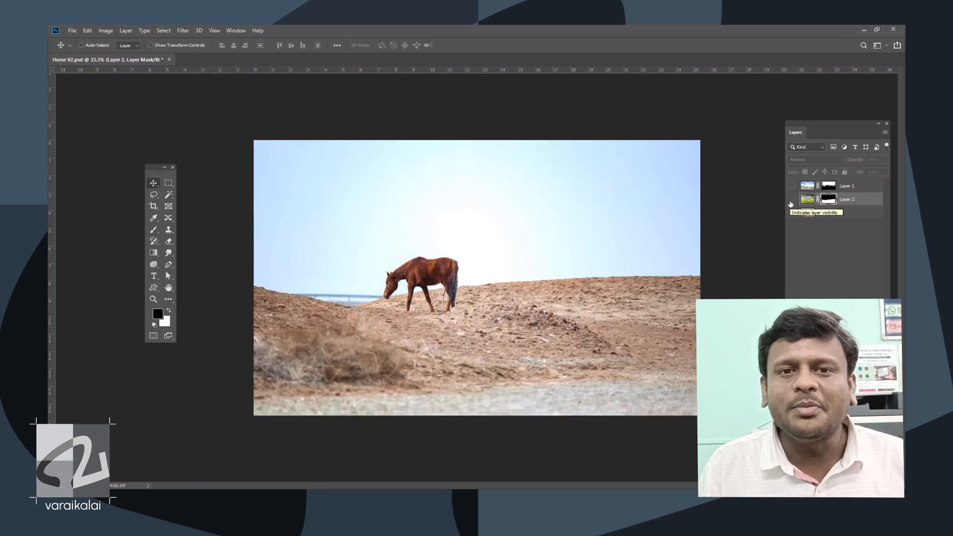
Switch to Photoshop and make Layer 2 and Layer 1 visible in the horse photo document
left_click(792, 199)
left_click(792, 186)
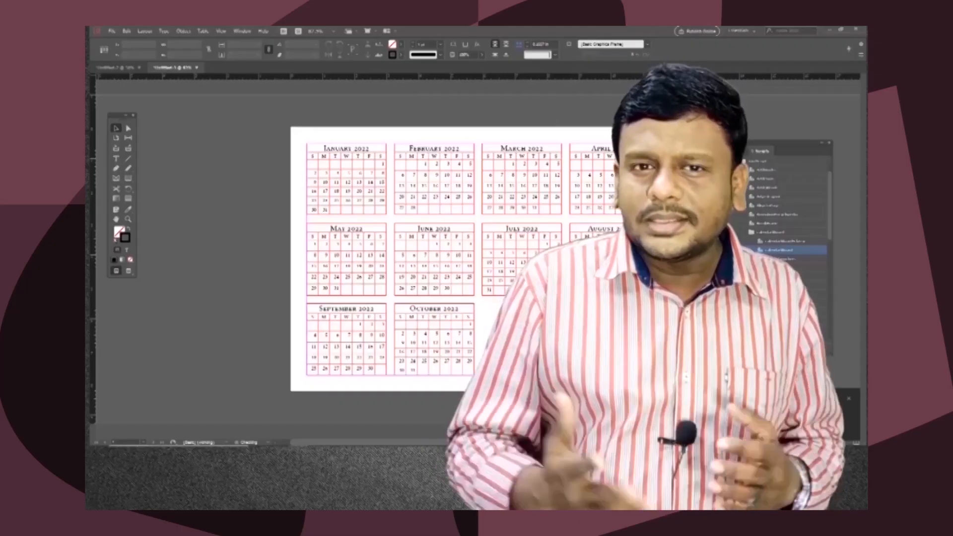